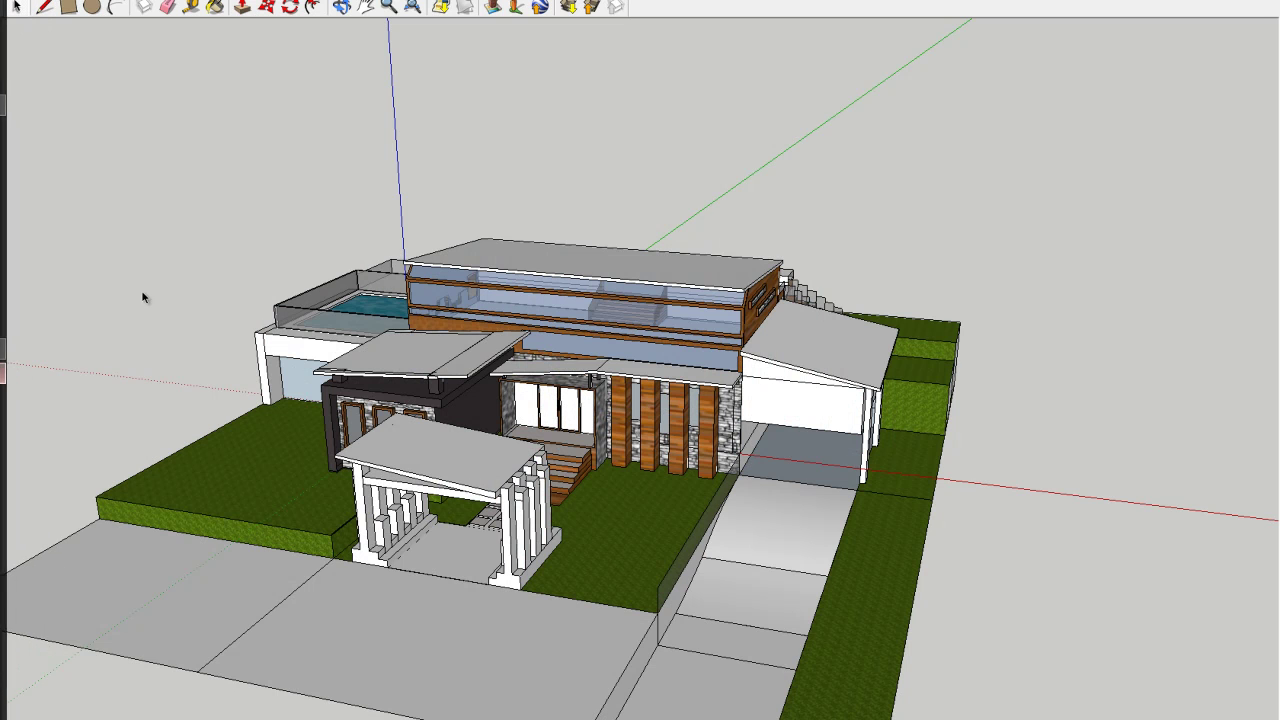
Orbit to a high front-corner view of the house showing the rooftop pool
{"action": "middle_click_drag", "start_coordinate": [912, 280], "coordinate": [647, 284]}
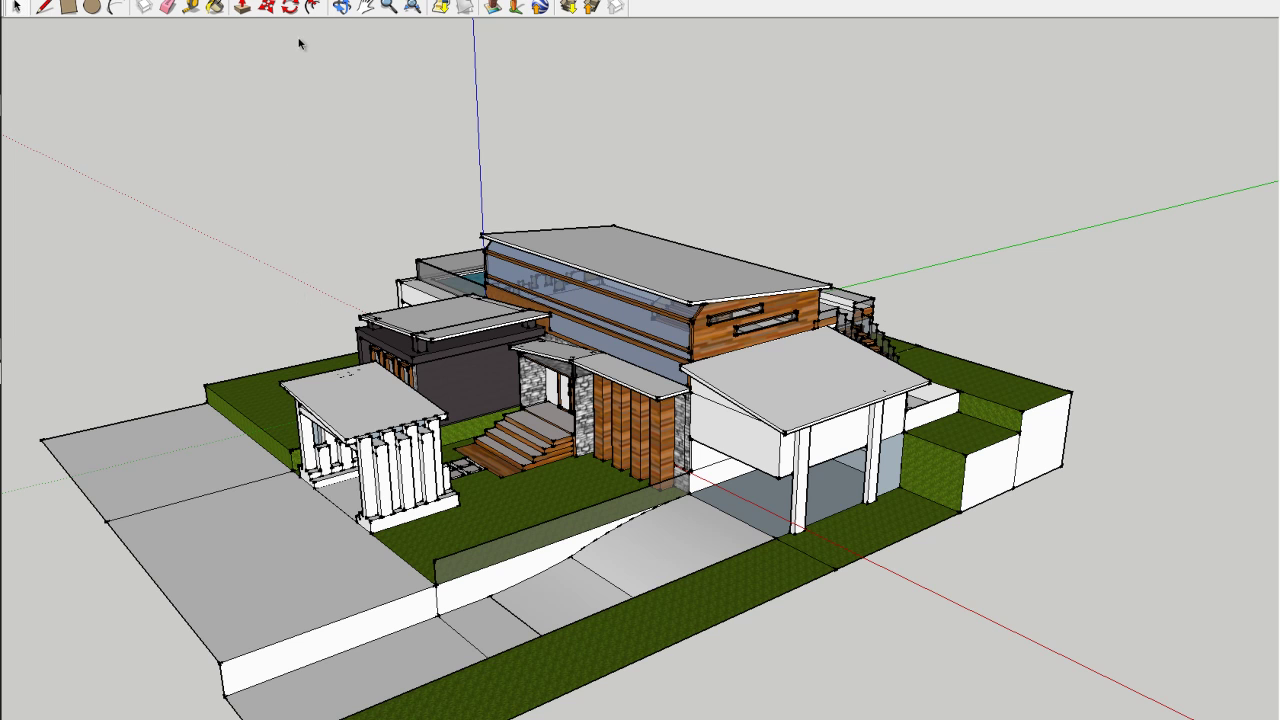
{"action": "mouse_move", "coordinate": [325, 183]}
{"action": "middle_mouse_down"}
{"action": "mouse_move", "coordinate": [334, 197]}
{"action": "mouse_move", "coordinate": [346, 174]}
{"action": "mouse_move", "coordinate": [884, 170]}
{"action": "mouse_move", "coordinate": [434, 237]}
{"action": "mouse_move", "coordinate": [711, 209]}
{"action": "mouse_move", "coordinate": [517, 229]}
{"action": "middle_mouse_up"}
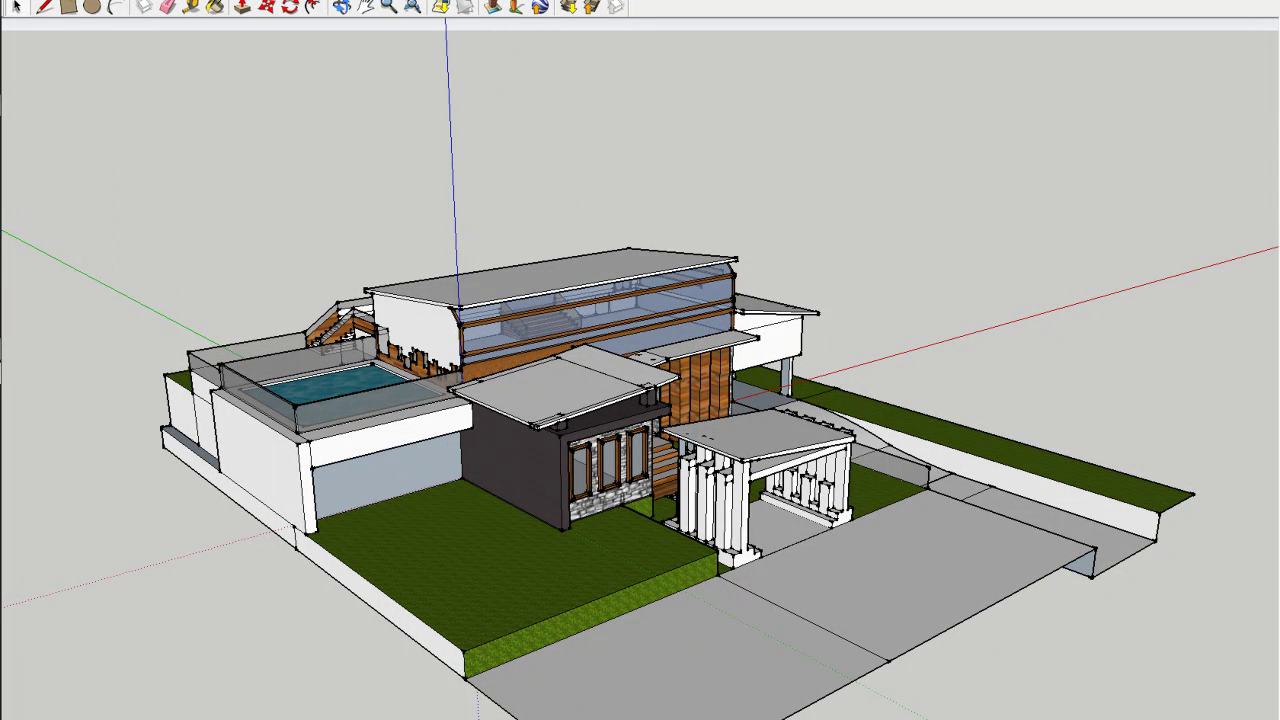
{"action": "key", "text": "alt+v"}
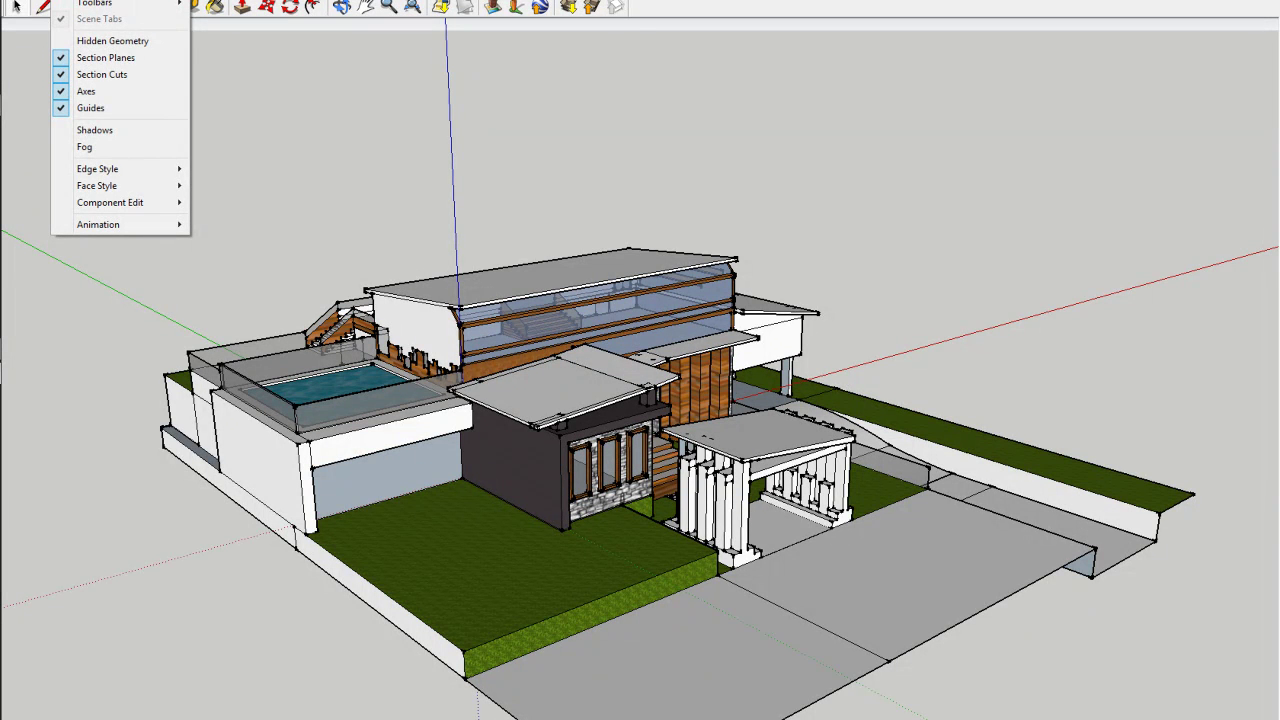
Save the current view as Scene 1 and a low eye-level view as Scene 2
{"action": "mouse_move", "coordinate": [100, 228]}
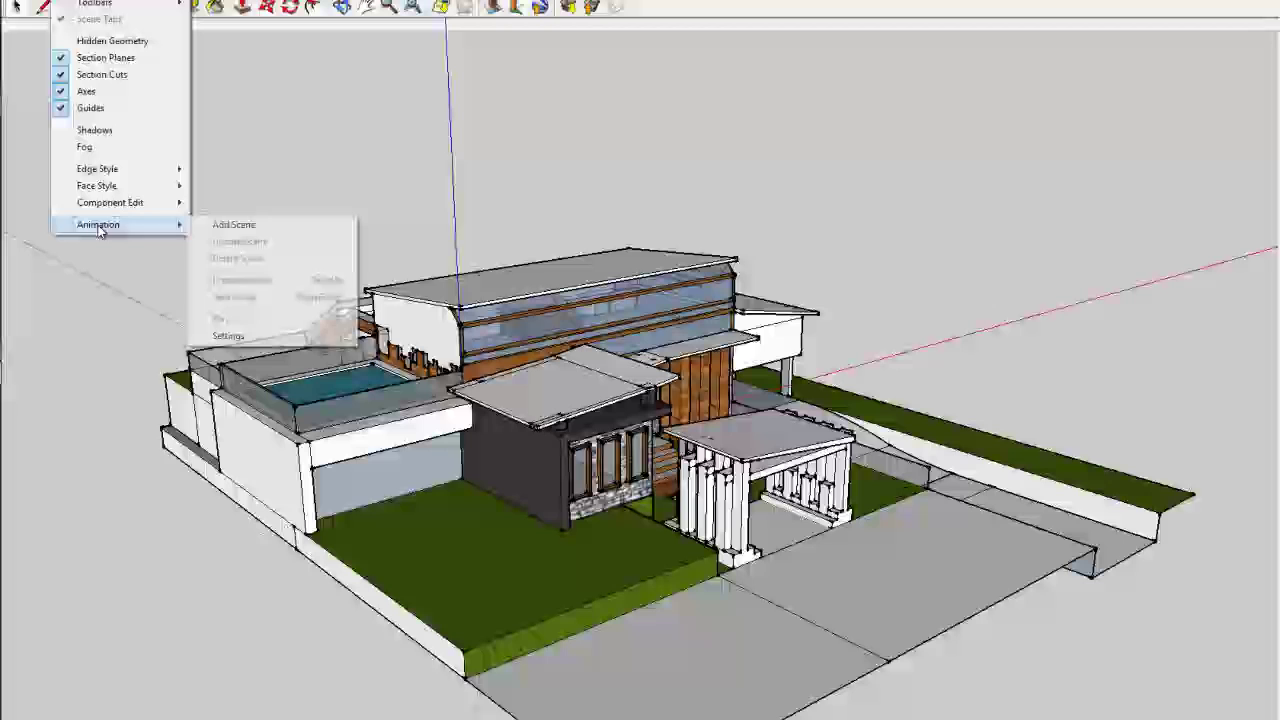
{"action": "left_click", "coordinate": [225, 225]}
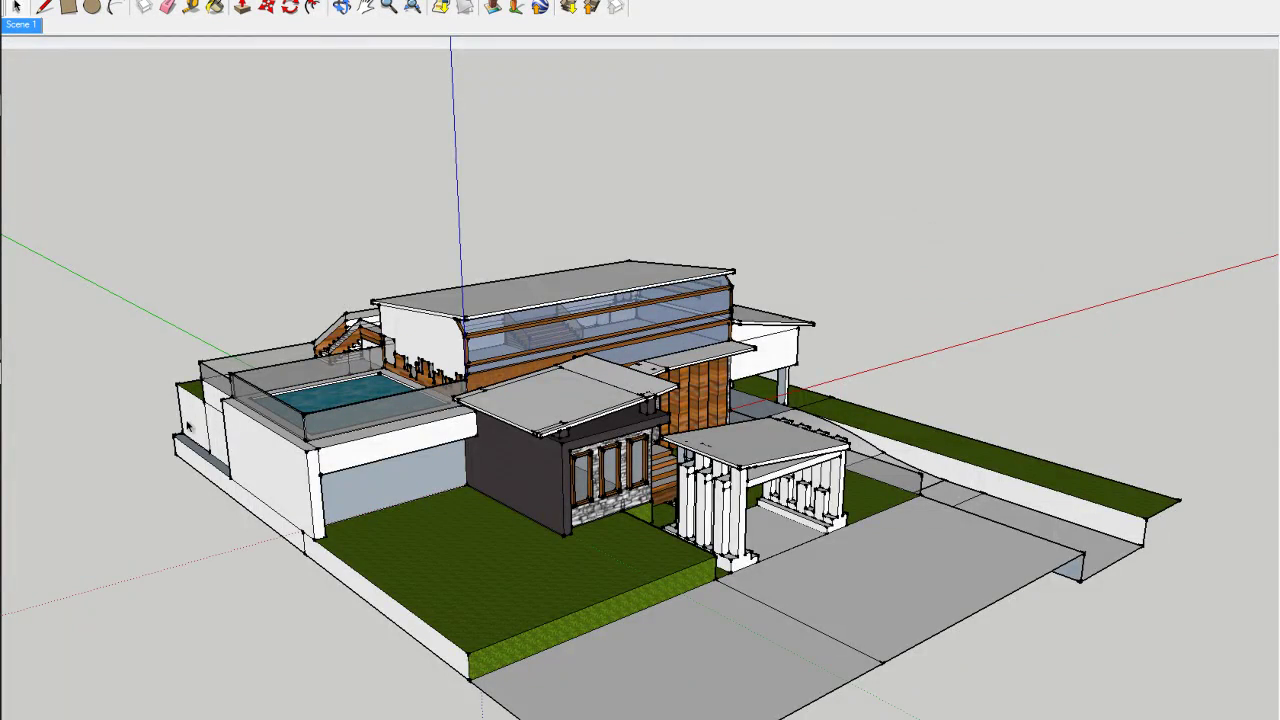
{"action": "middle_click_drag", "start_coordinate": [187, 425], "coordinate": [595, 372]}
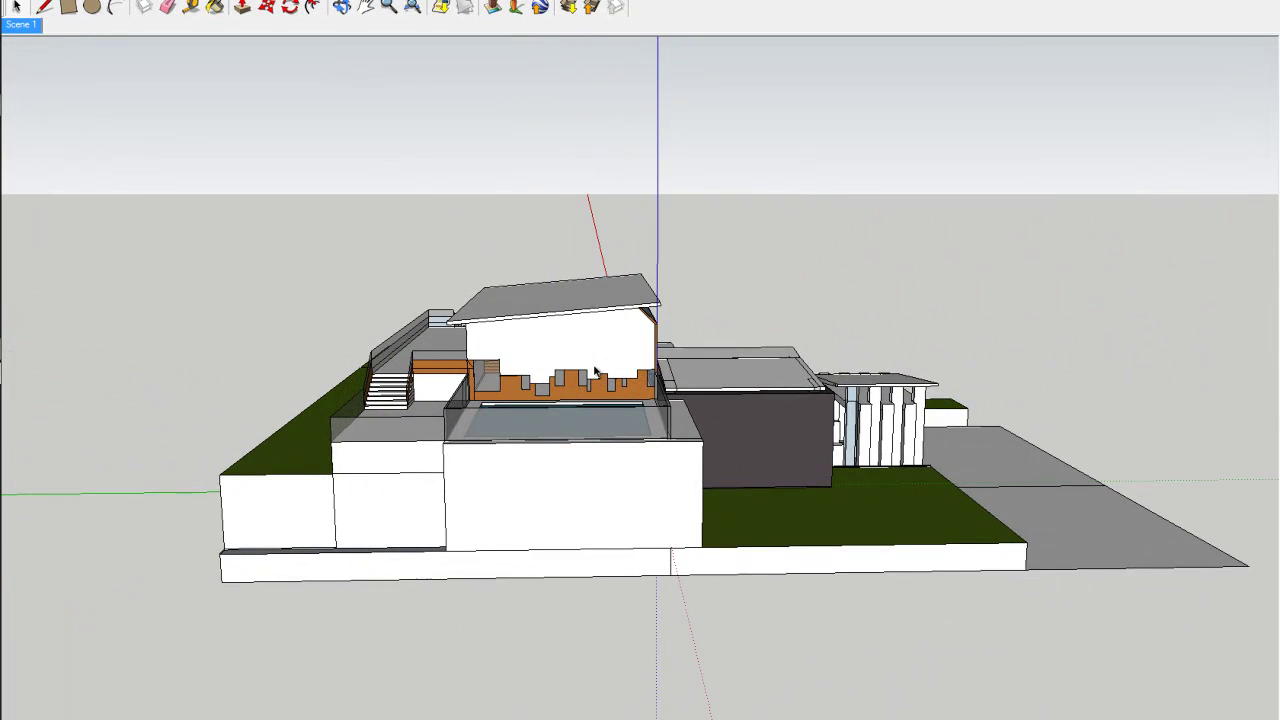
{"action": "left_click", "coordinate": [66, 3]}
{"action": "mouse_move", "coordinate": [118, 231]}
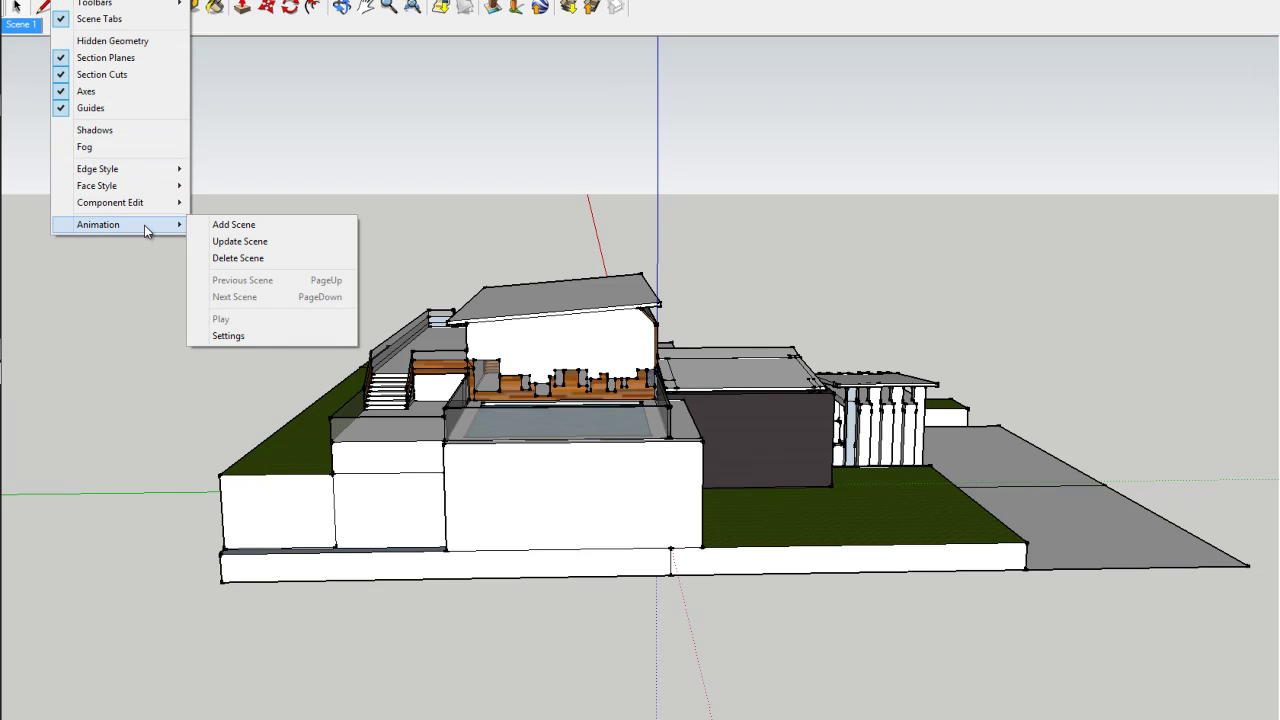
{"action": "left_click", "coordinate": [245, 228]}
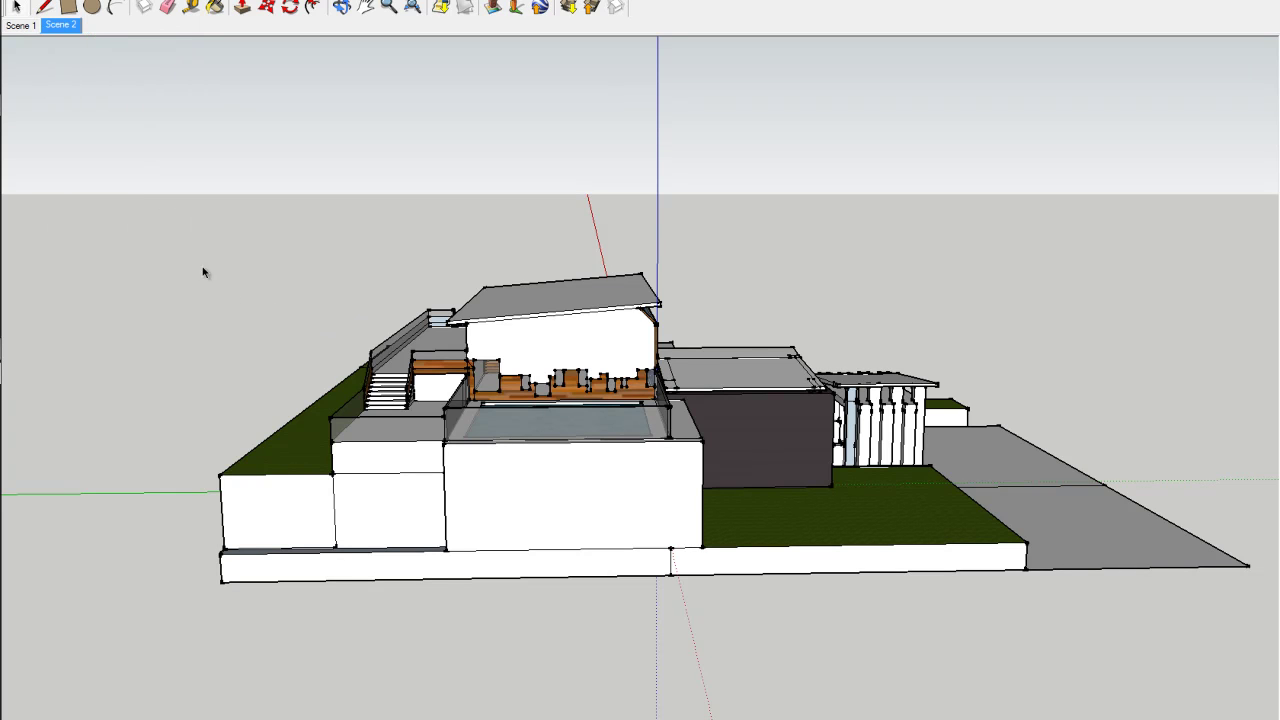
{"action": "left_click", "coordinate": [29, 29]}
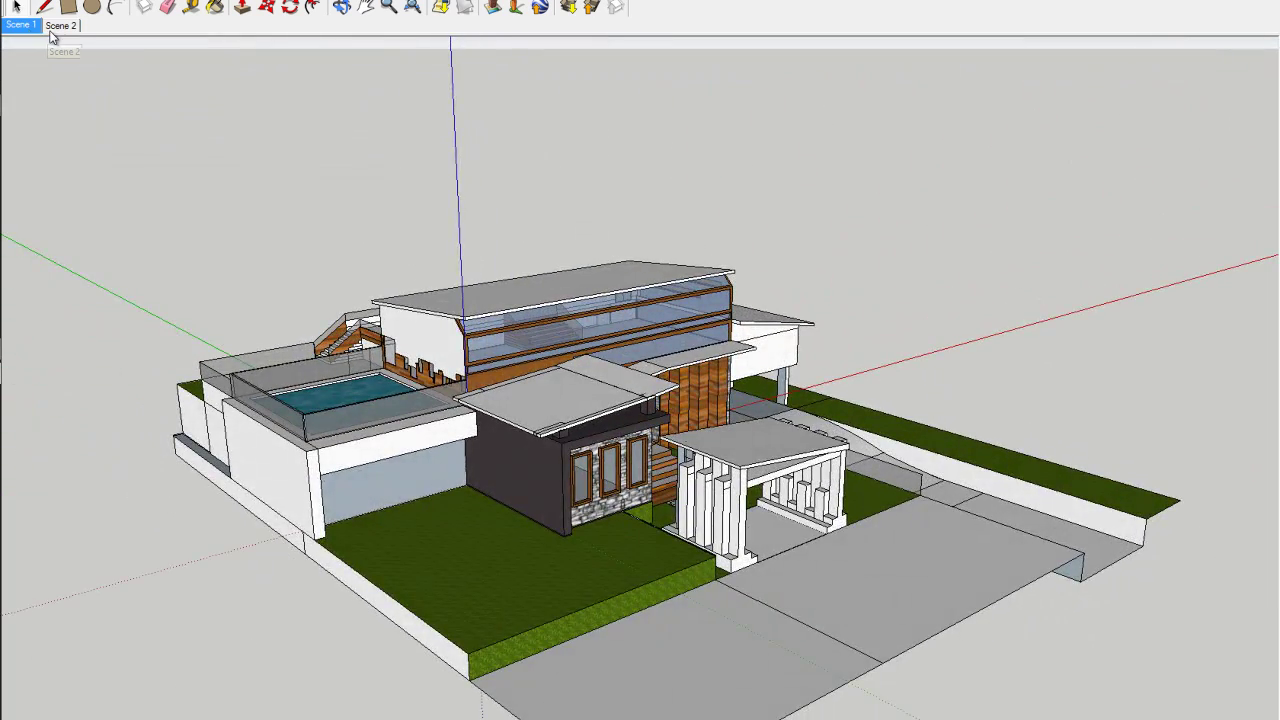
{"action": "left_click", "coordinate": [58, 28]}
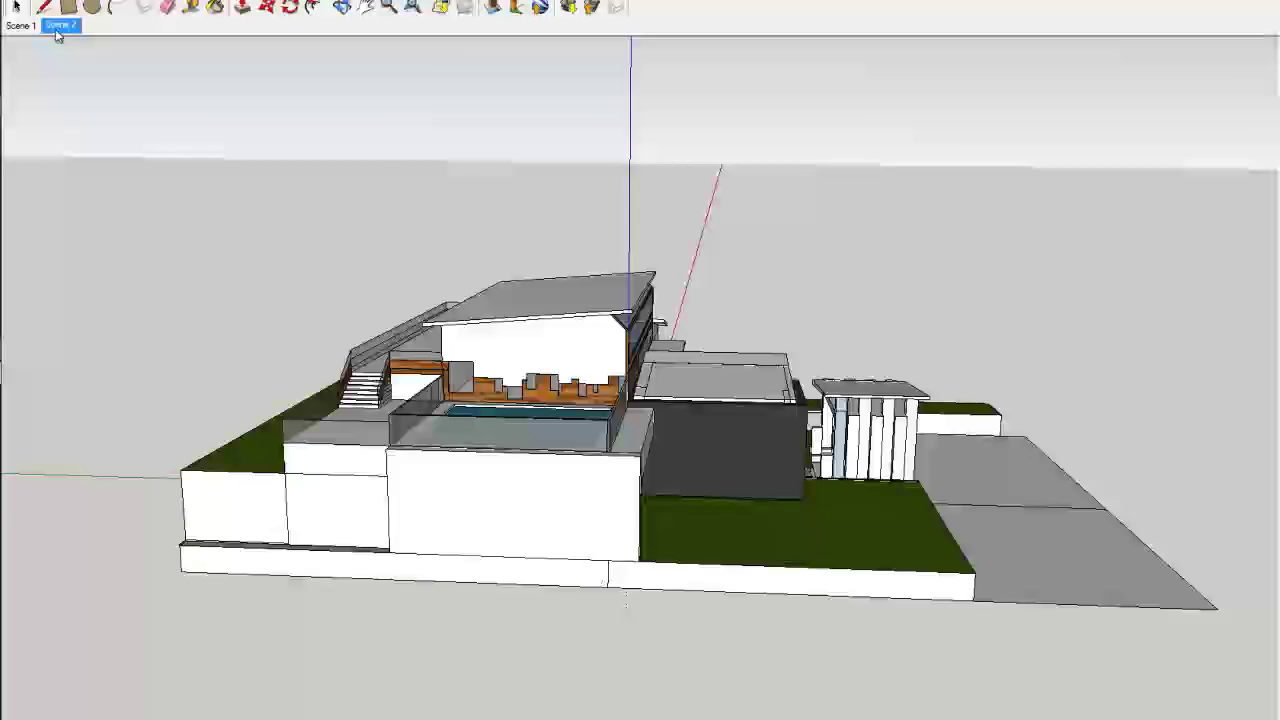
Add a side view of the house as Scene 3 and an elevated corner view as Scene 4
{"action": "middle_click_drag", "start_coordinate": [129, 370], "coordinate": [641, 323]}
{"action": "left_click", "coordinate": [74, 2]}
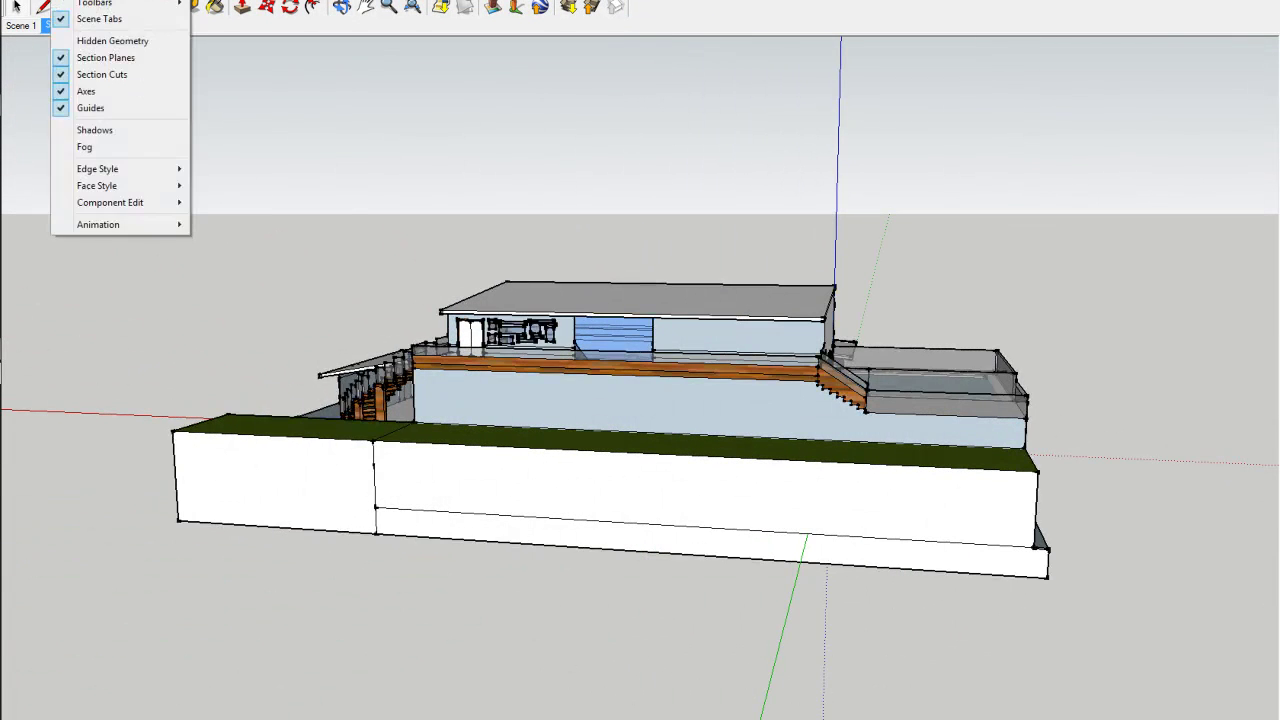
{"action": "mouse_move", "coordinate": [150, 226]}
{"action": "left_click", "coordinate": [240, 225]}
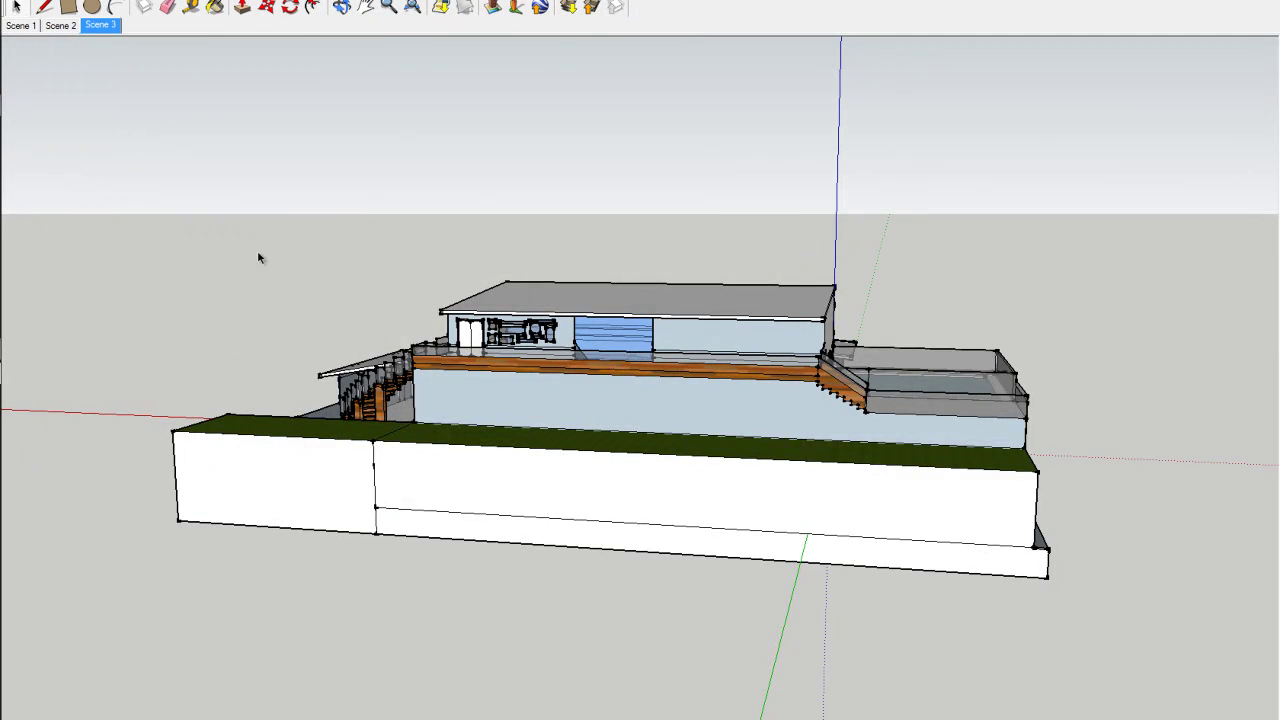
{"action": "middle_click_drag", "start_coordinate": [204, 287], "coordinate": [211, 117]}
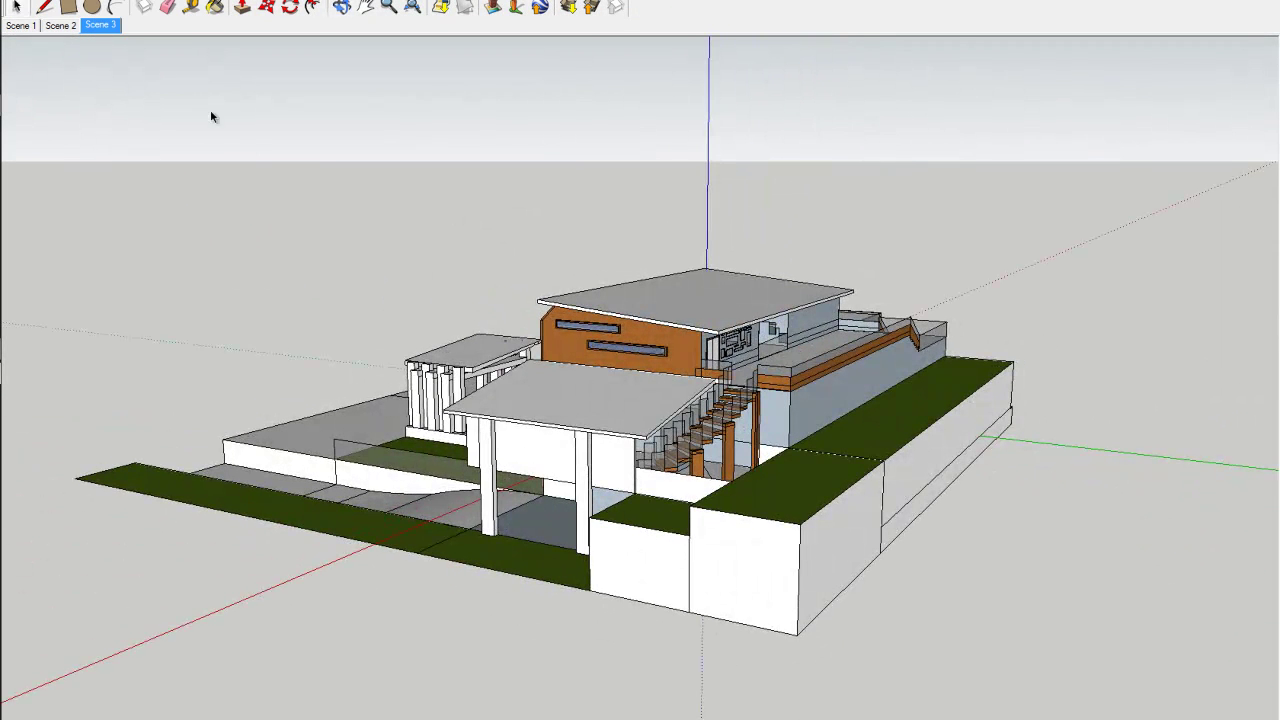
{"action": "left_click", "coordinate": [74, 2]}
{"action": "mouse_move", "coordinate": [121, 224]}
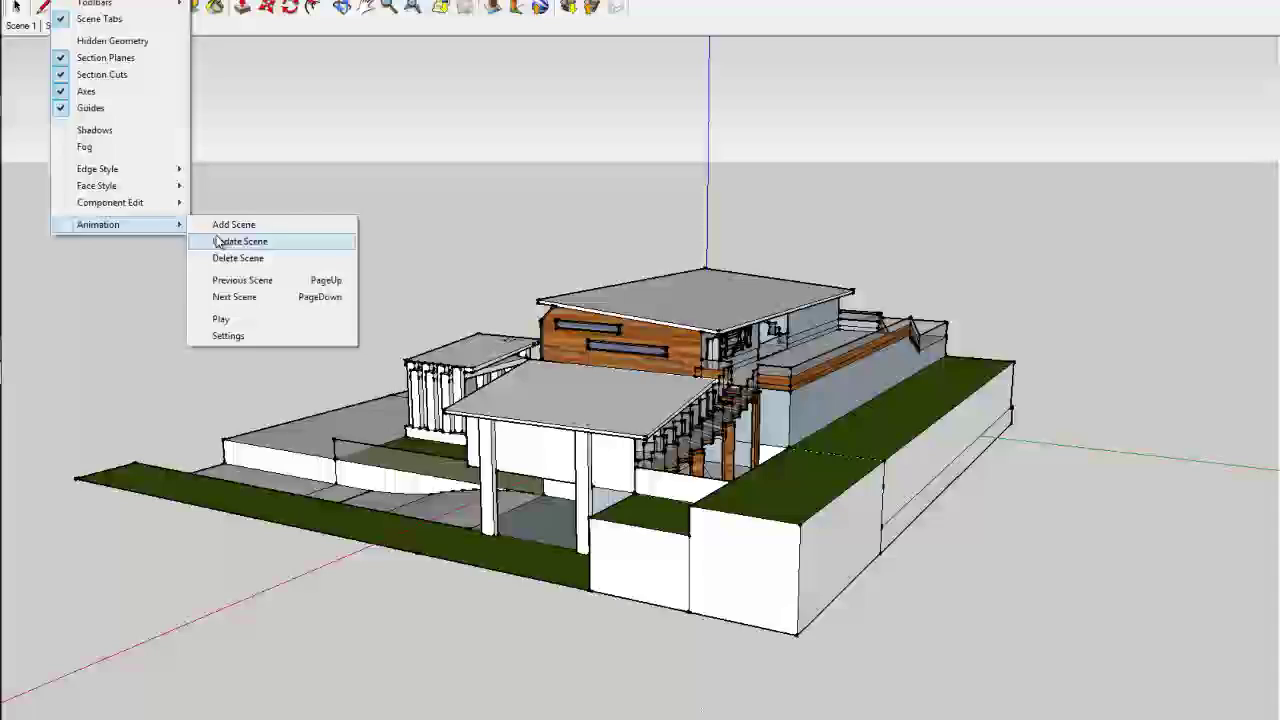
{"action": "left_click", "coordinate": [245, 228]}
Orbit to another angle on the house and save it as Scene 5
{"action": "middle_click_drag", "start_coordinate": [229, 360], "coordinate": [802, 362]}
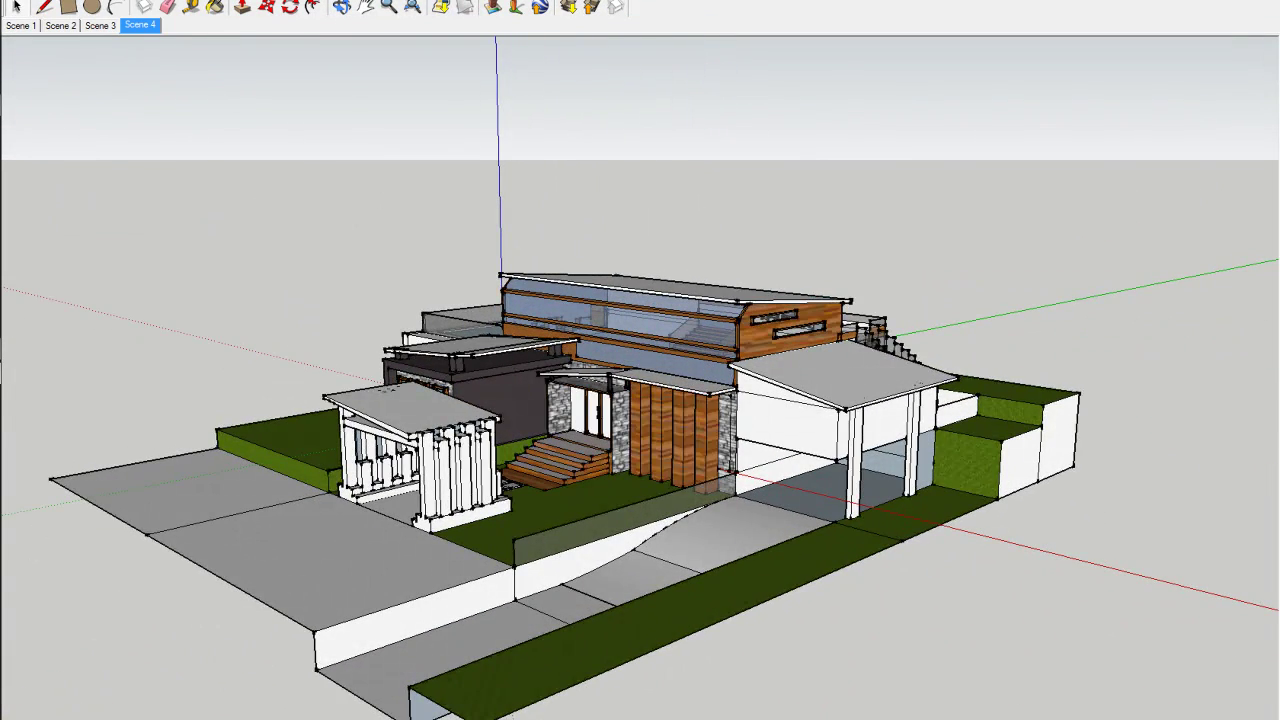
{"action": "left_click", "coordinate": [74, 1]}
{"action": "mouse_move", "coordinate": [95, 227]}
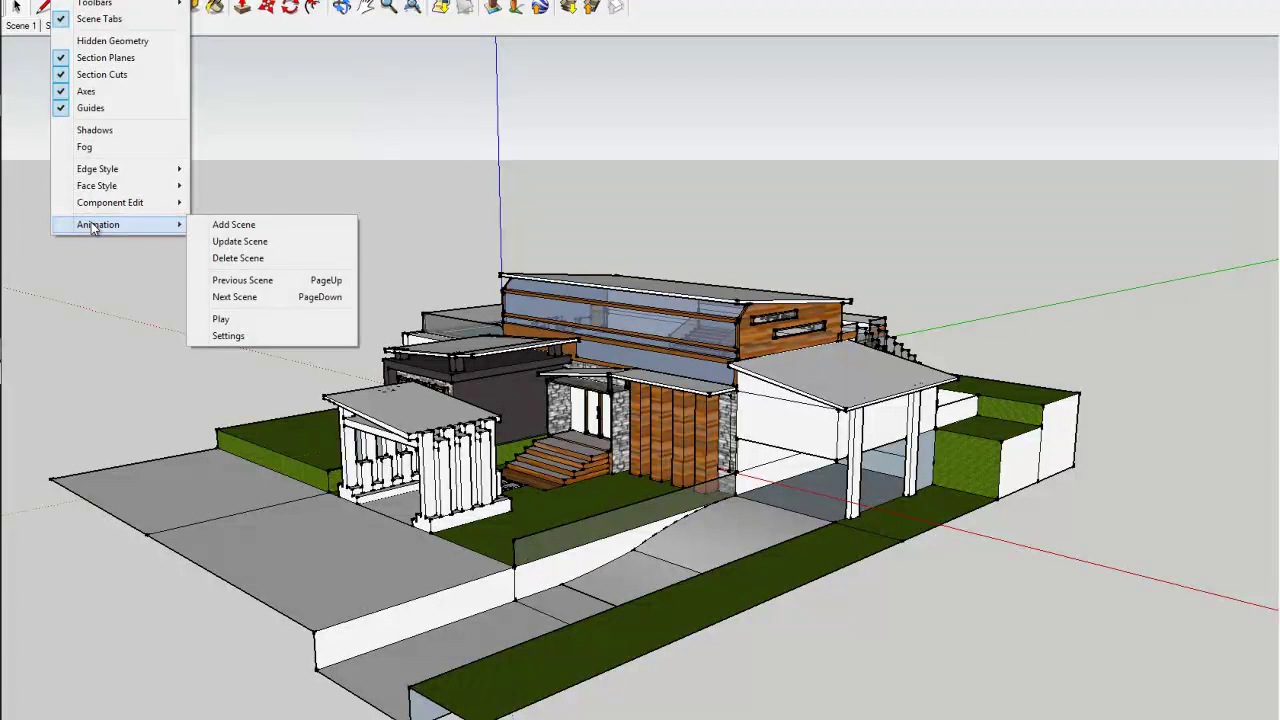
{"action": "left_click", "coordinate": [222, 226]}
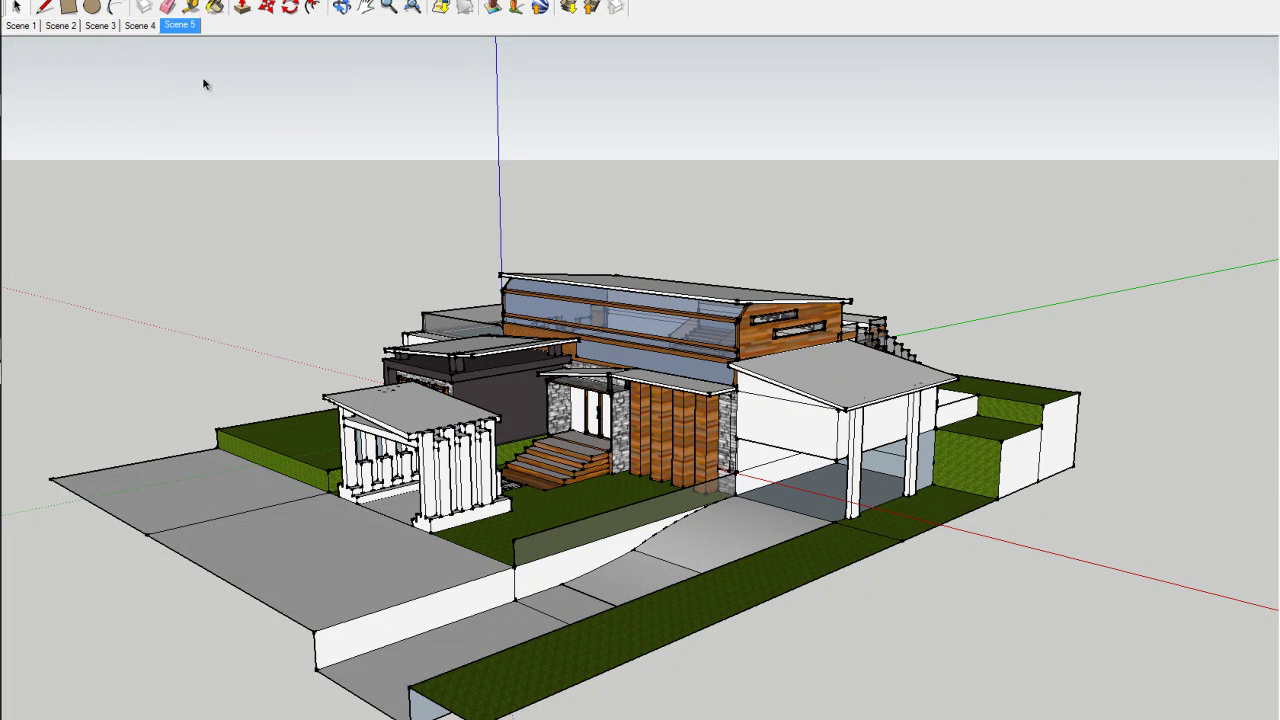
{"action": "left_click", "coordinate": [74, 1]}
{"action": "mouse_move", "coordinate": [135, 228]}
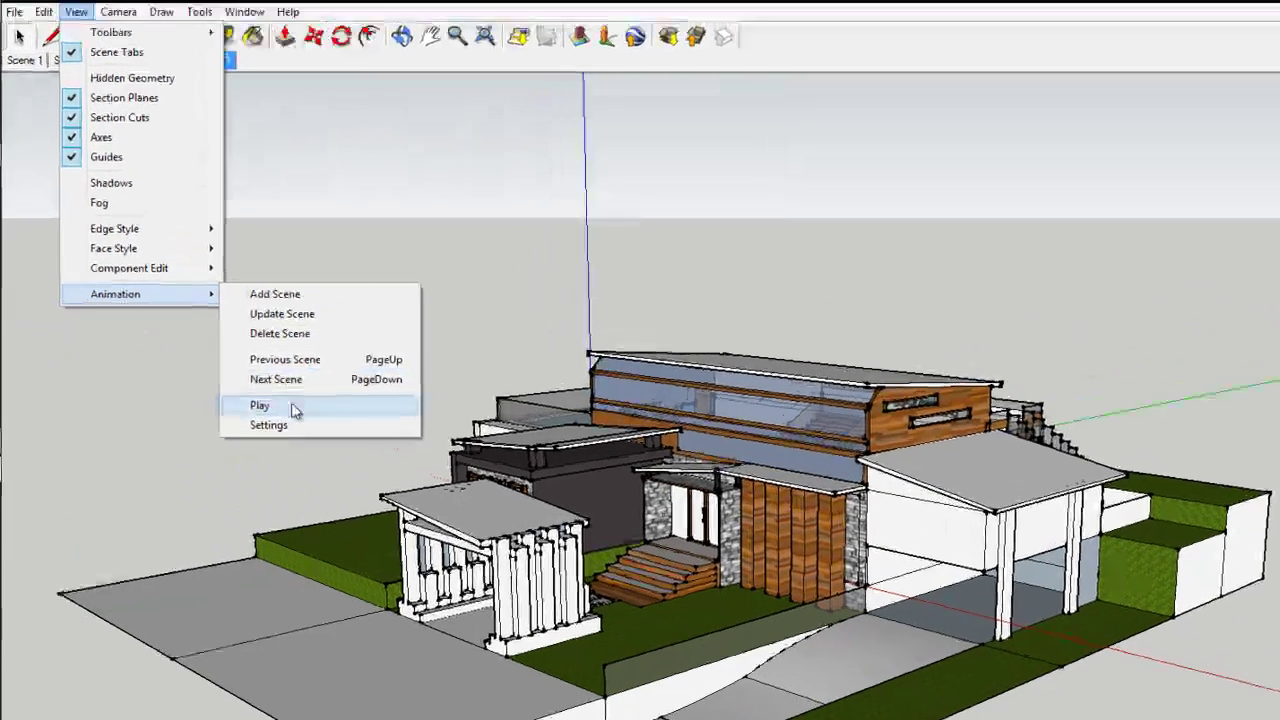
Play the five-scene animation through and stop it at the Scene 5 view
{"action": "left_click", "coordinate": [225, 319]}
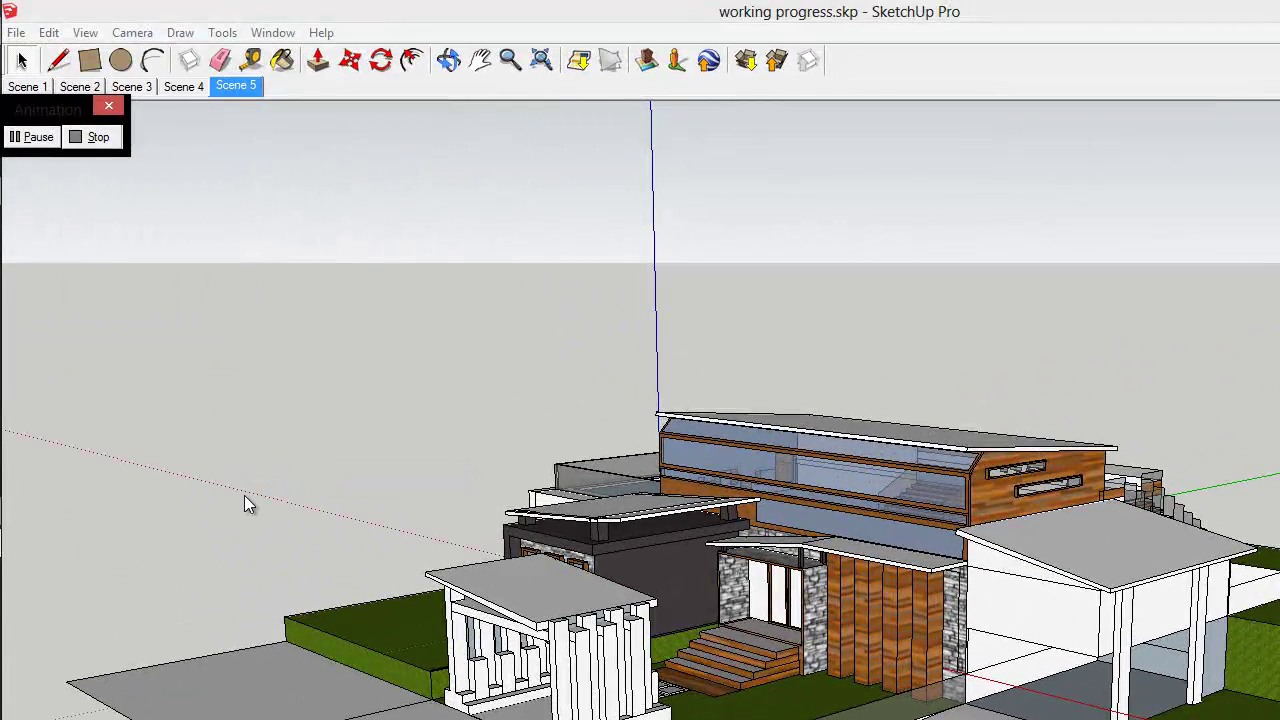
{"action": "left_click_drag", "start_coordinate": [53, 107], "coordinate": [101, 147]}
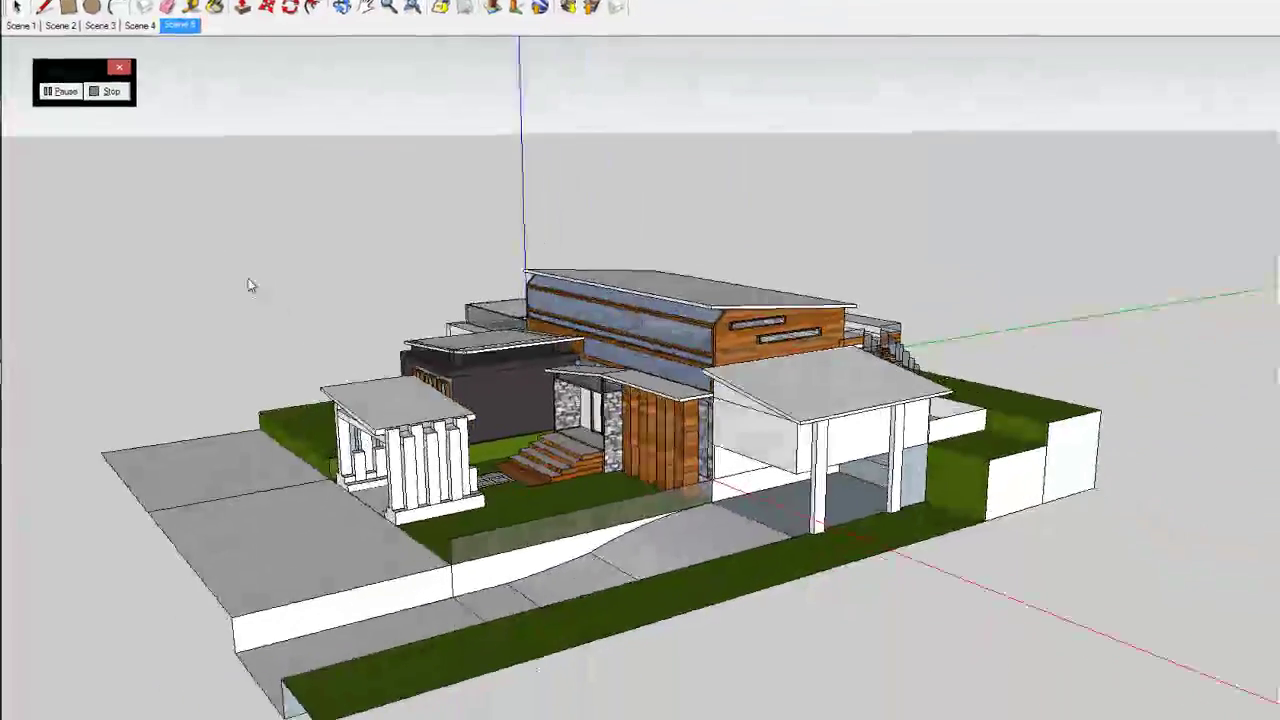
{"action": "left_click", "coordinate": [107, 91]}
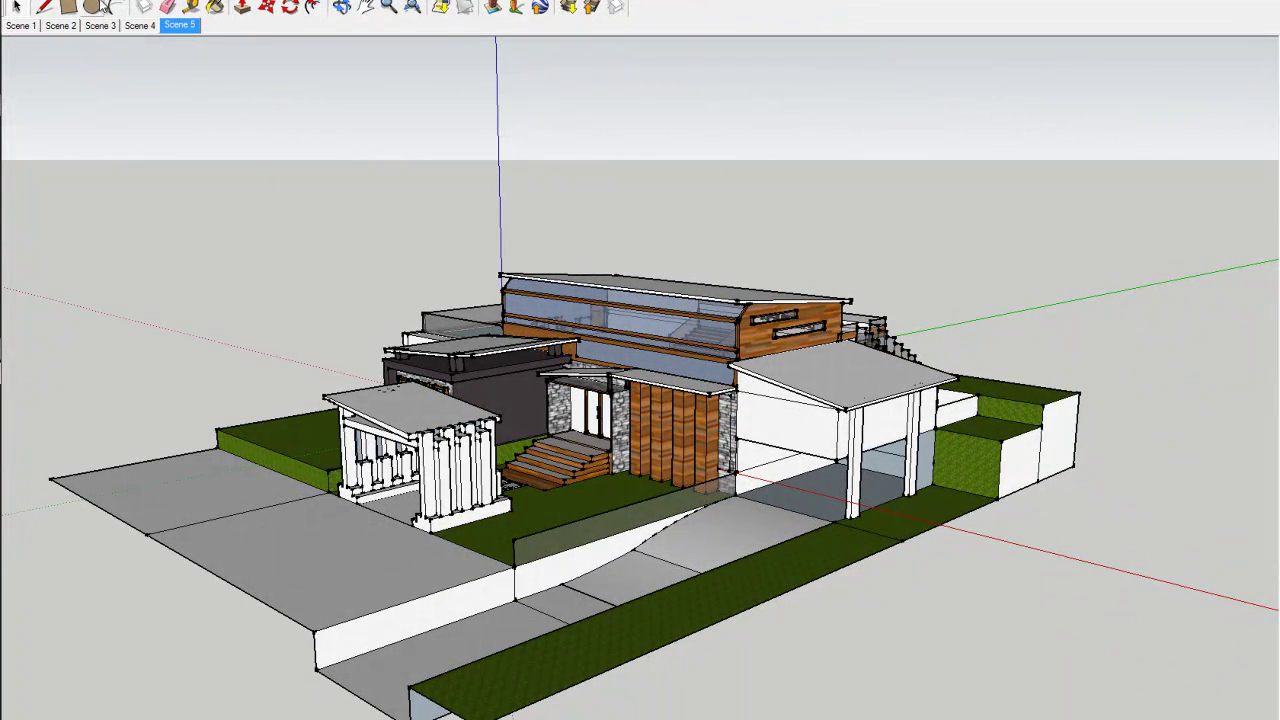
In the animation settings, set scene transitions to 0 seconds and keep the 1-second scene delay
{"action": "left_click", "coordinate": [68, 0]}
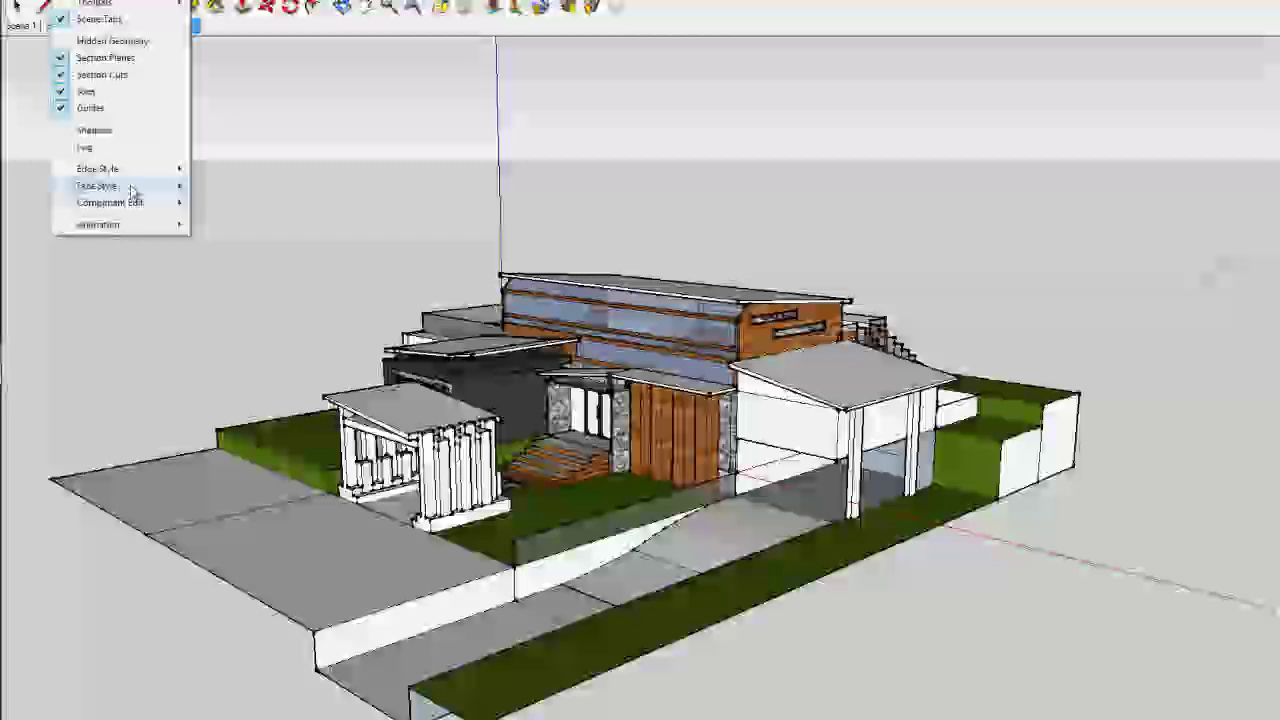
{"action": "mouse_move", "coordinate": [139, 226]}
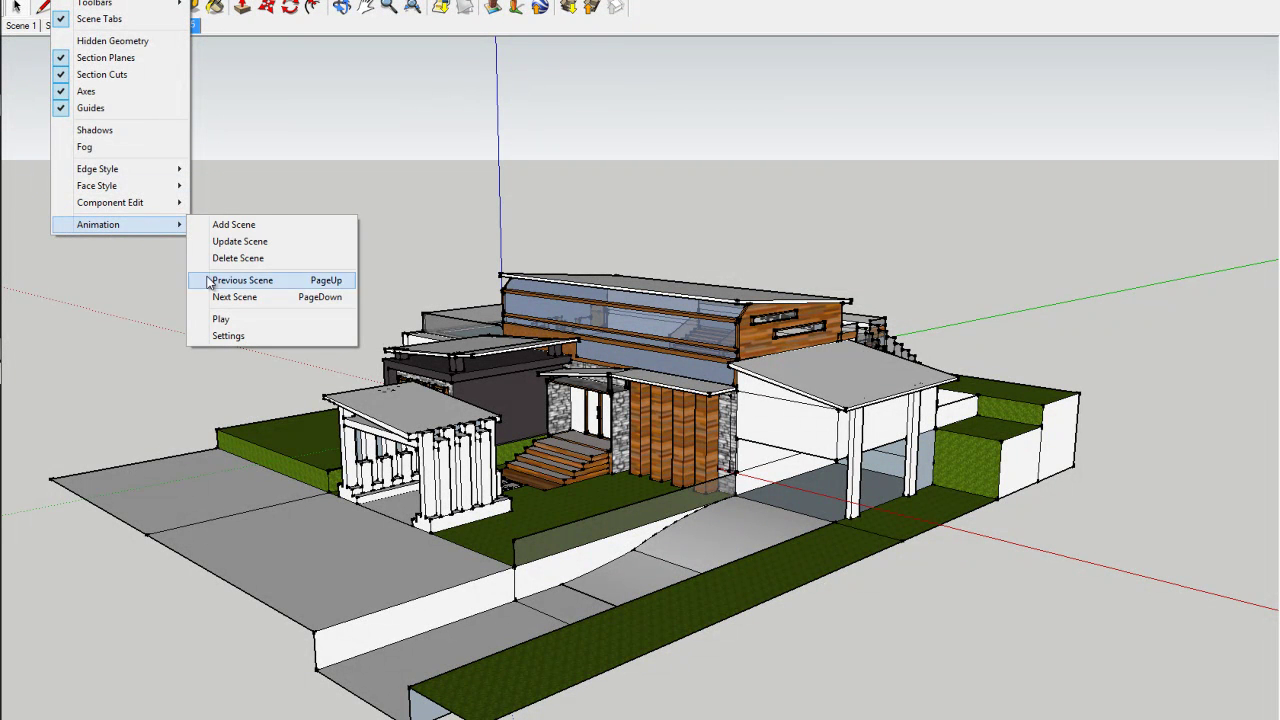
{"action": "left_click", "coordinate": [212, 336]}
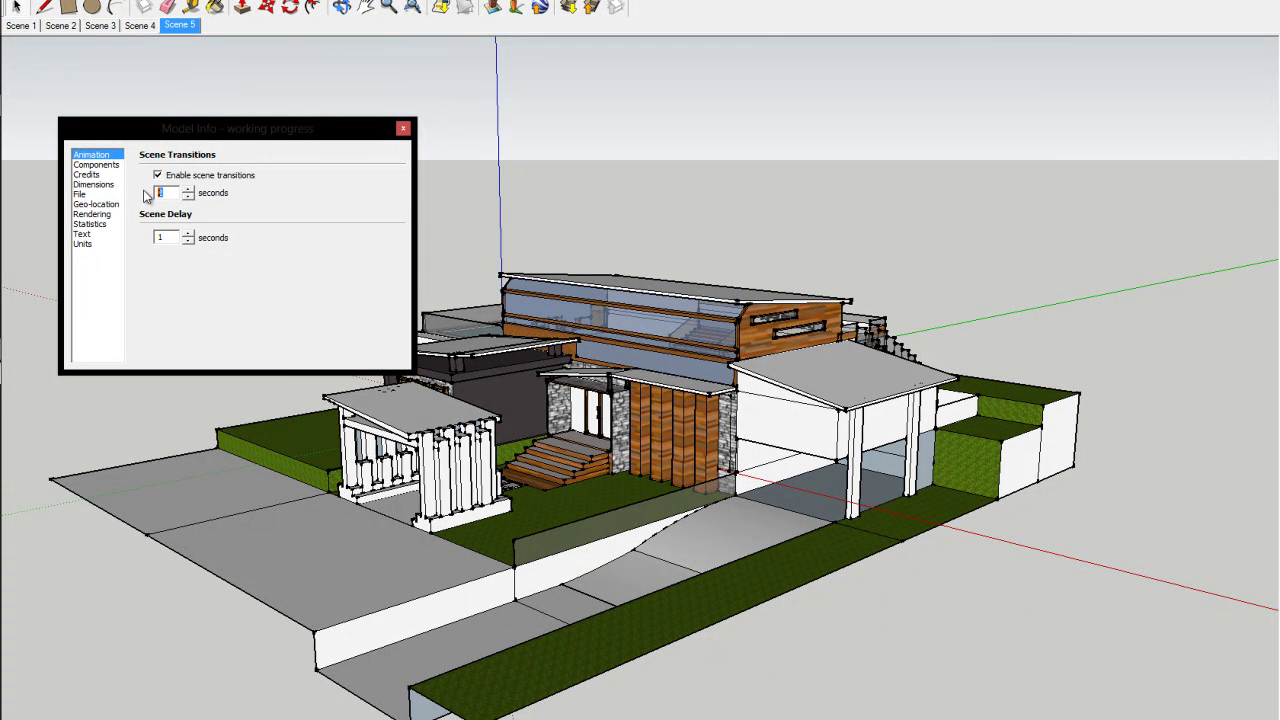
{"action": "key", "text": "Tab"}
{"action": "double_click", "coordinate": [171, 194]}
{"action": "left_click", "coordinate": [403, 129]}
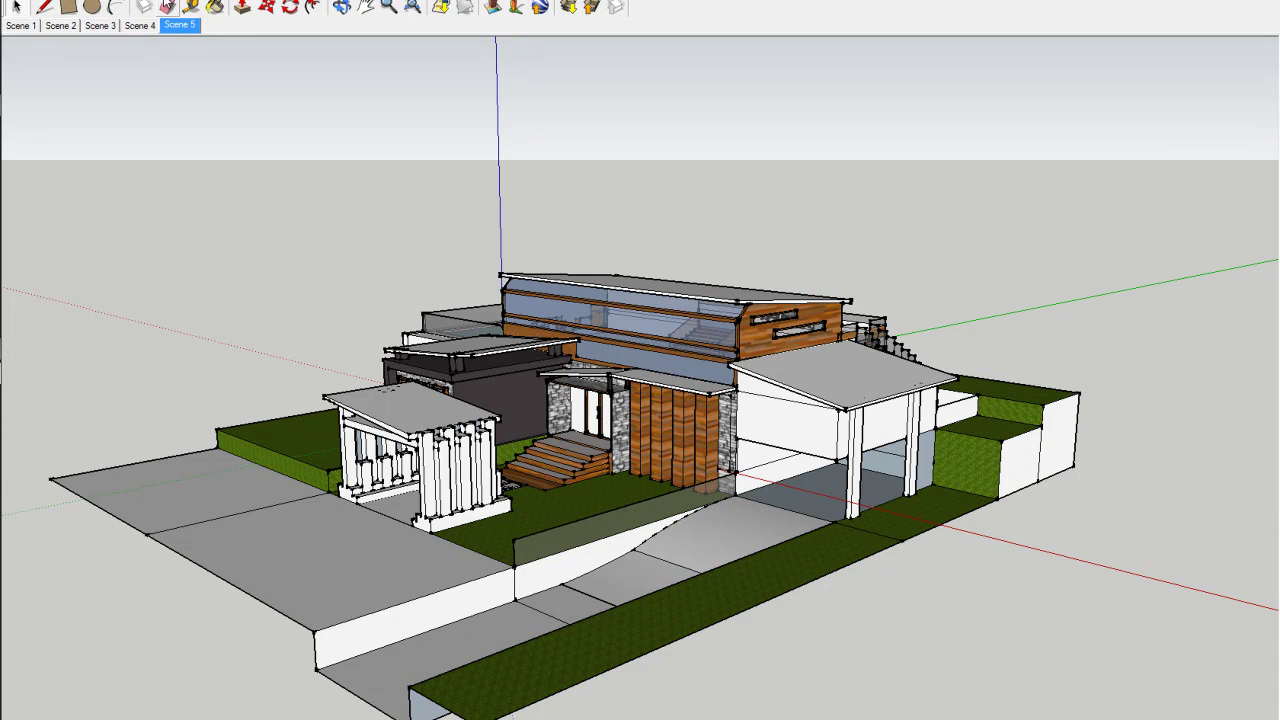
Replay the scene animation, stop it, and return to Scene 1
{"action": "left_click", "coordinate": [40, 1]}
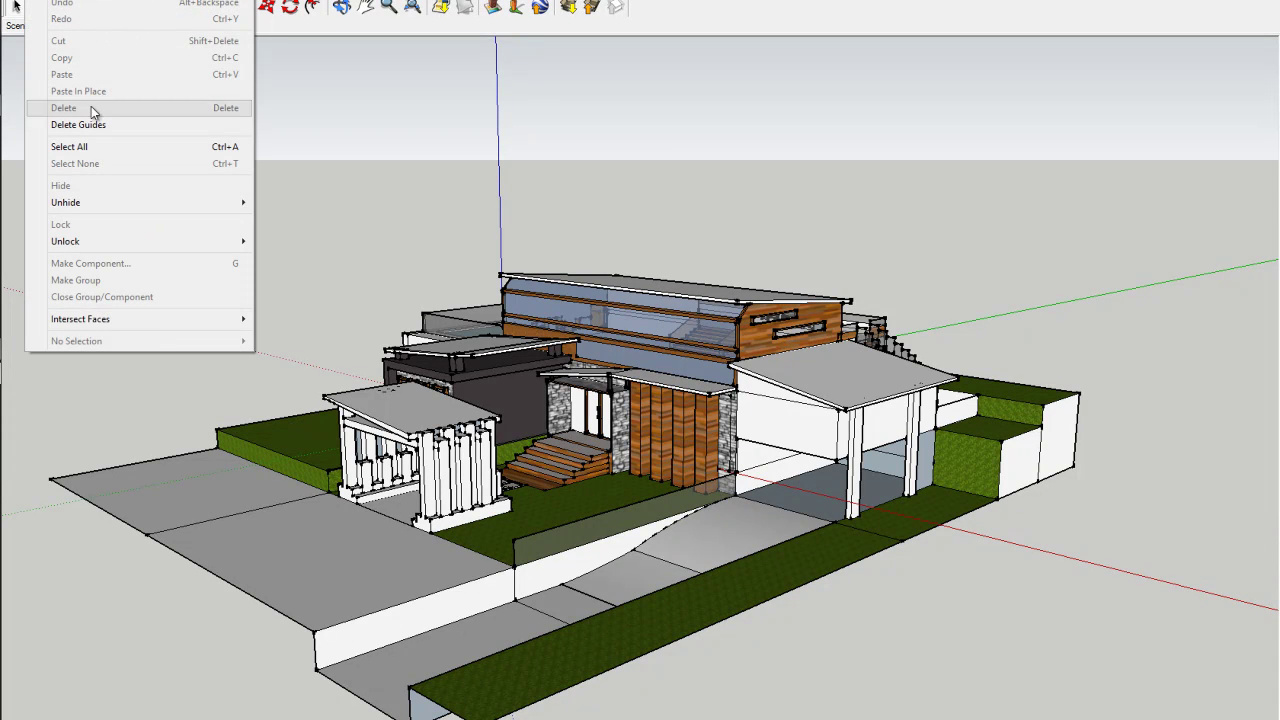
{"action": "mouse_move", "coordinate": [72, 1]}
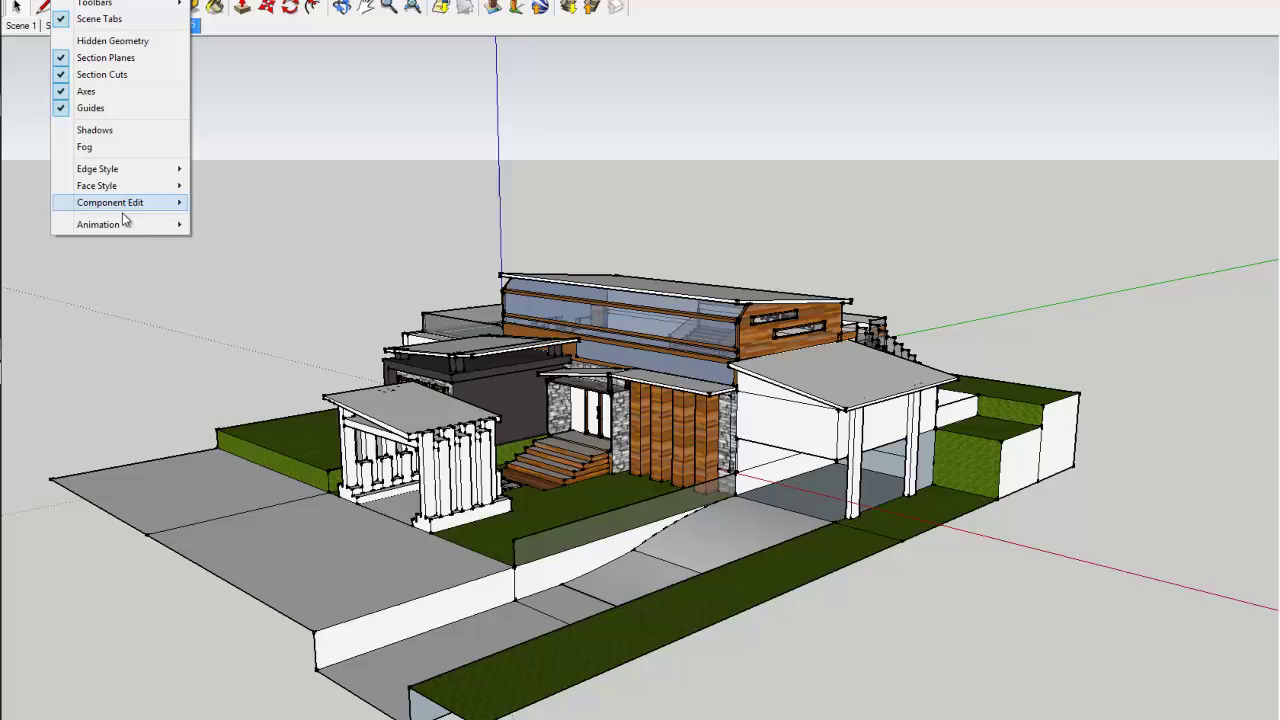
{"action": "mouse_move", "coordinate": [121, 226]}
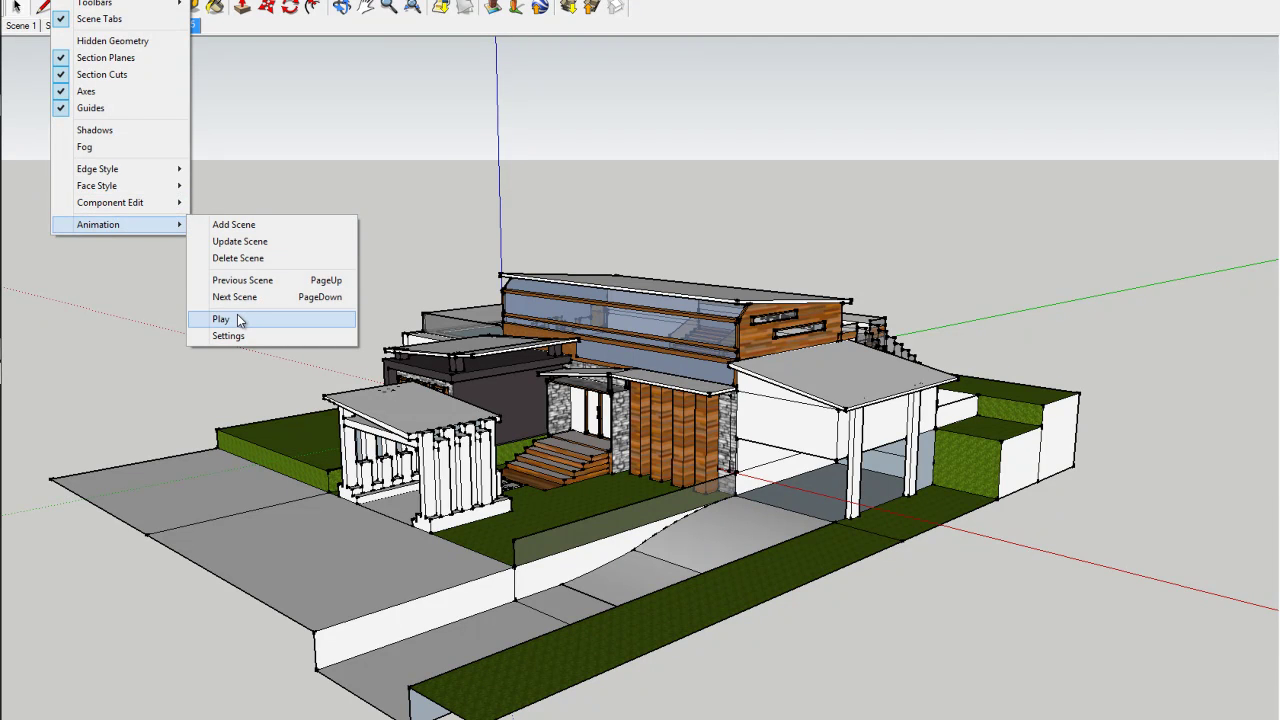
{"action": "left_click", "coordinate": [240, 320]}
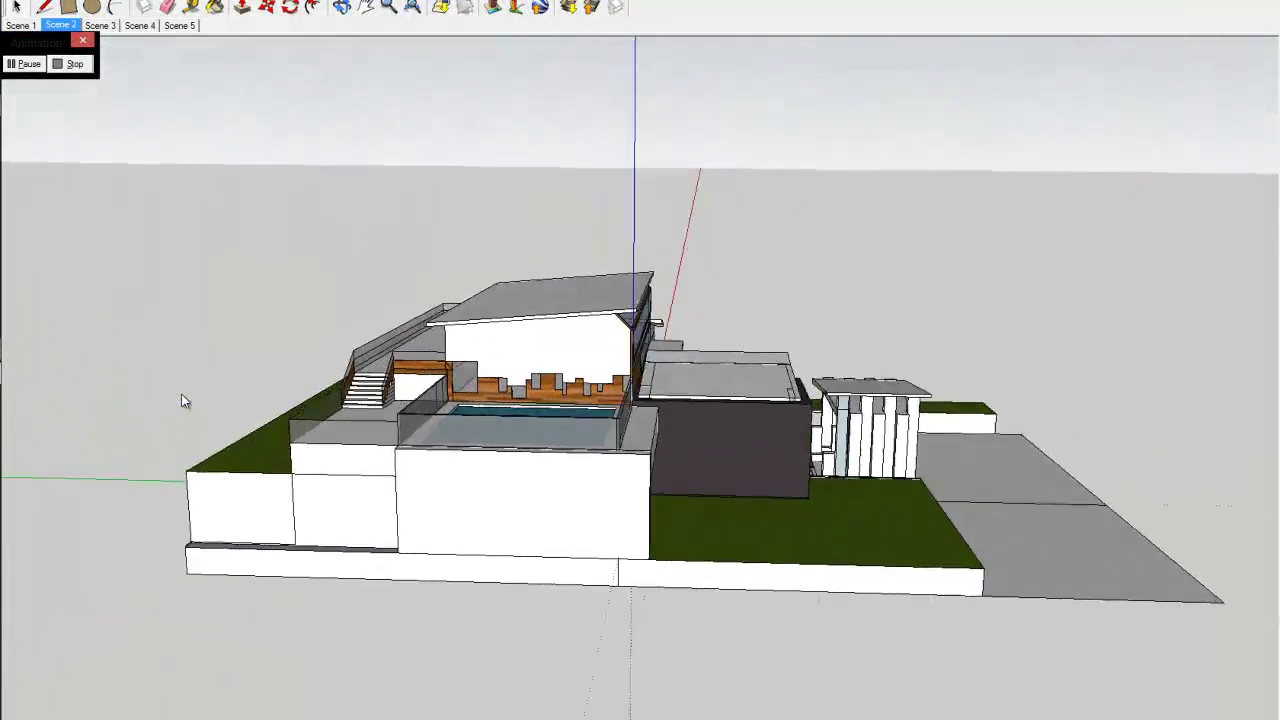
{"action": "left_click", "coordinate": [66, 64]}
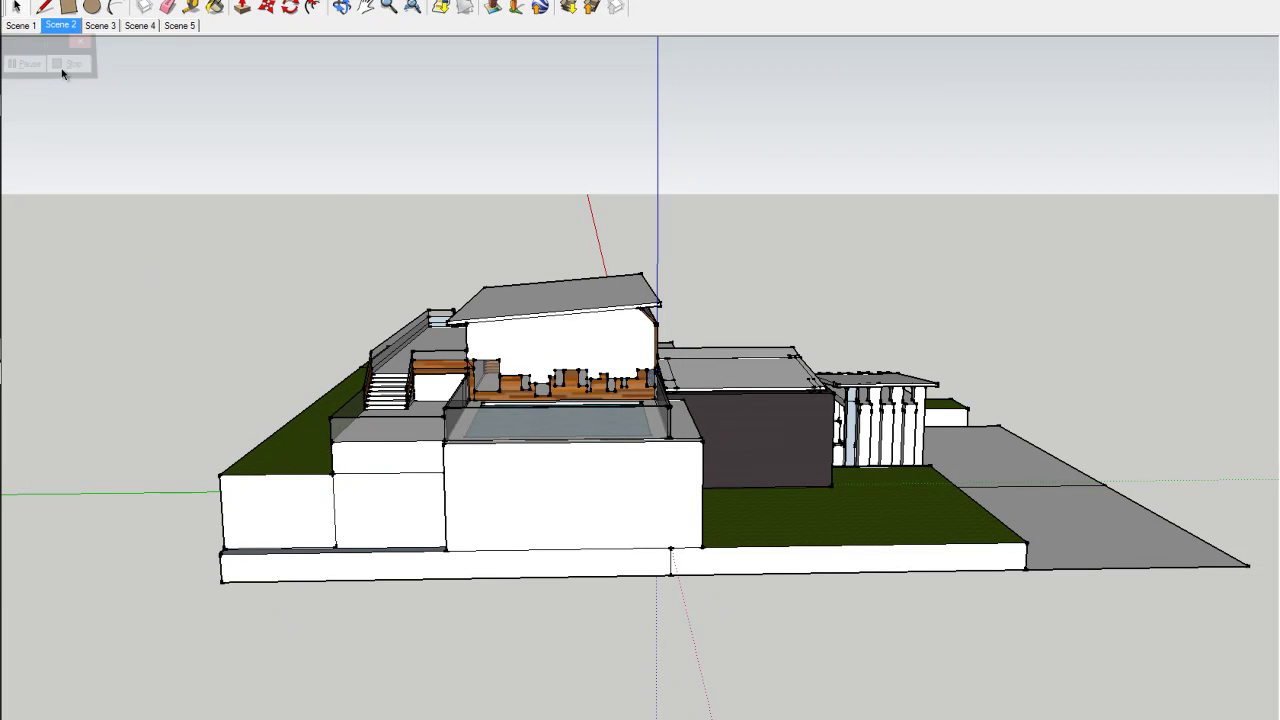
{"action": "left_click", "coordinate": [22, 25]}
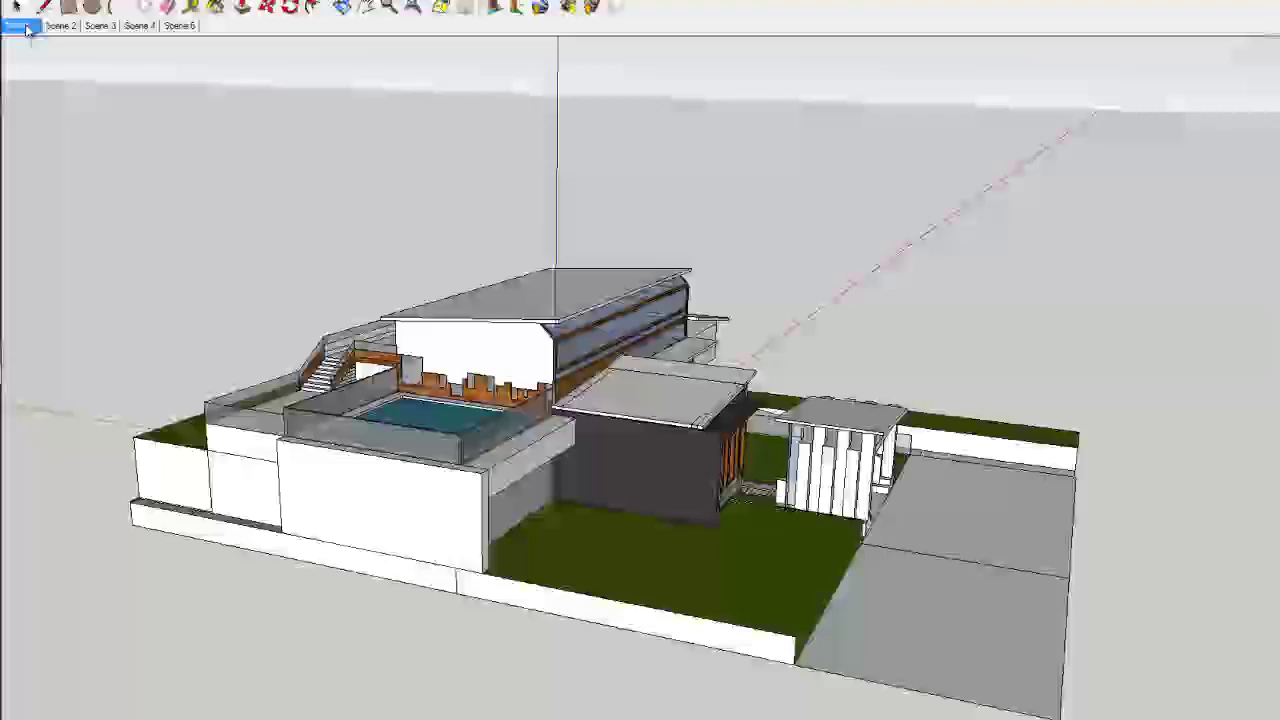
Show the Styles panel from the Window menu and shift it slightly left
{"action": "left_click", "coordinate": [205, 0]}
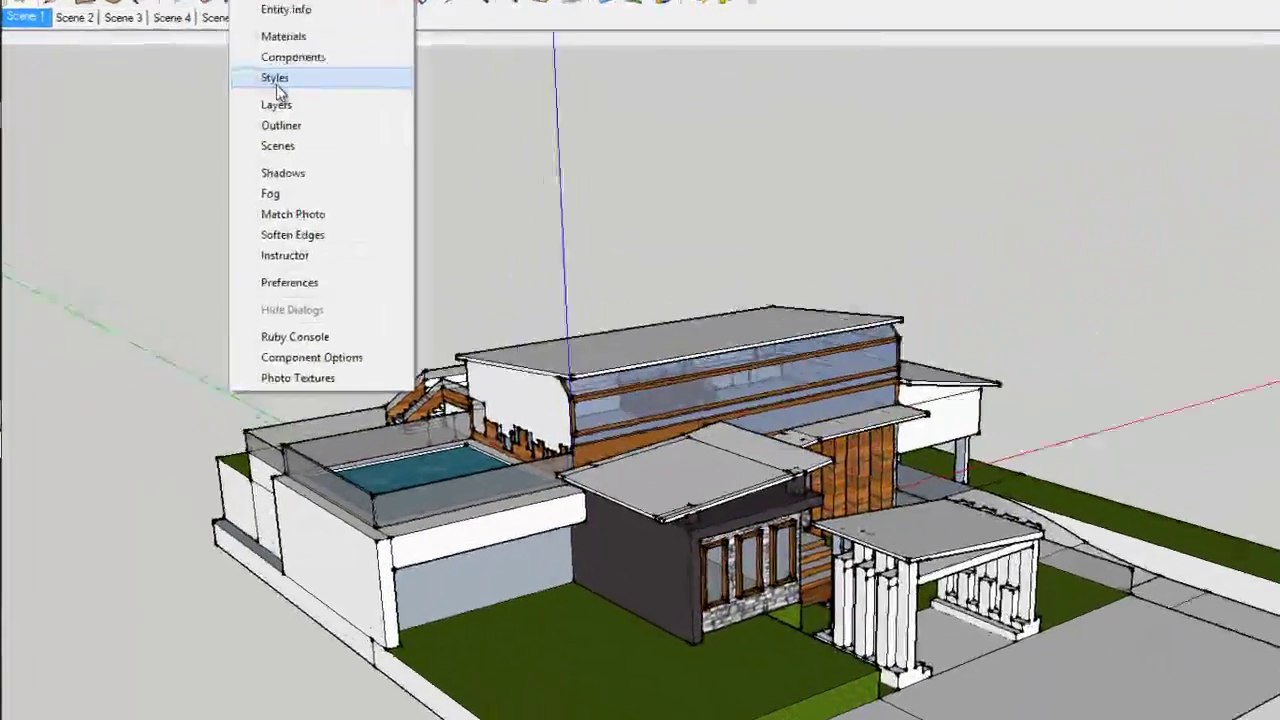
{"action": "left_click", "coordinate": [277, 80]}
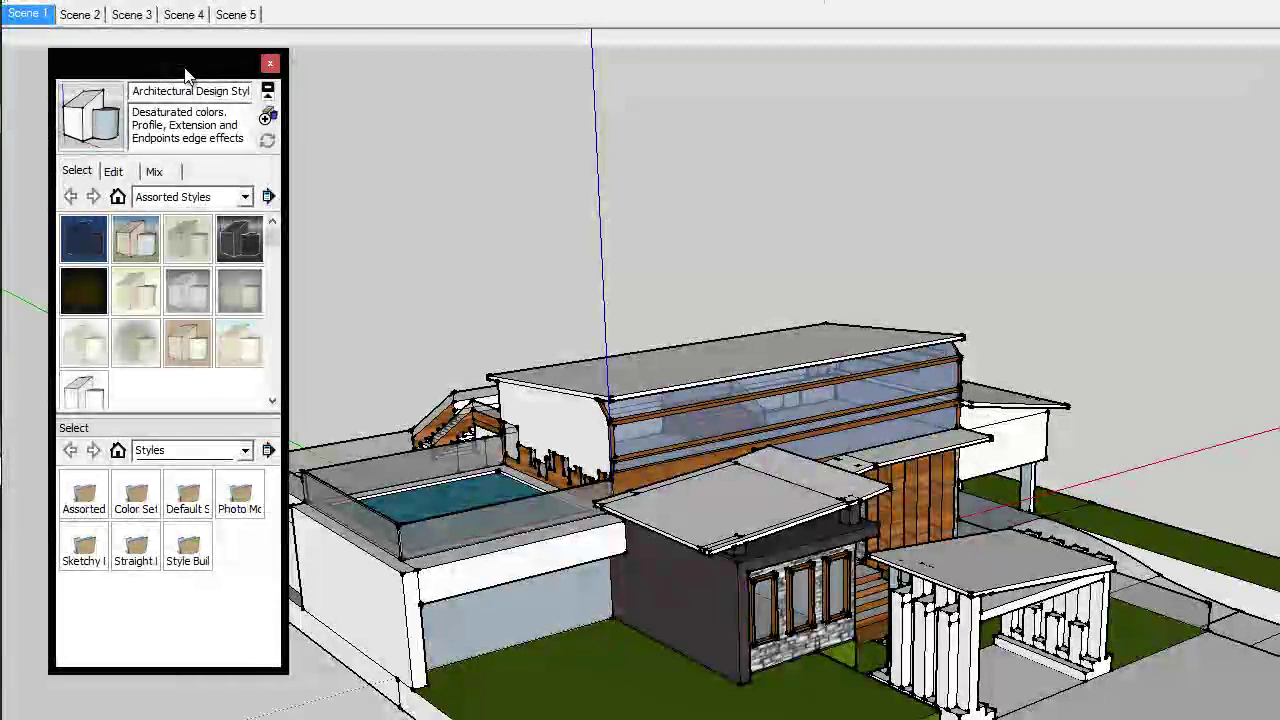
{"action": "left_click_drag", "start_coordinate": [185, 75], "coordinate": [163, 73]}
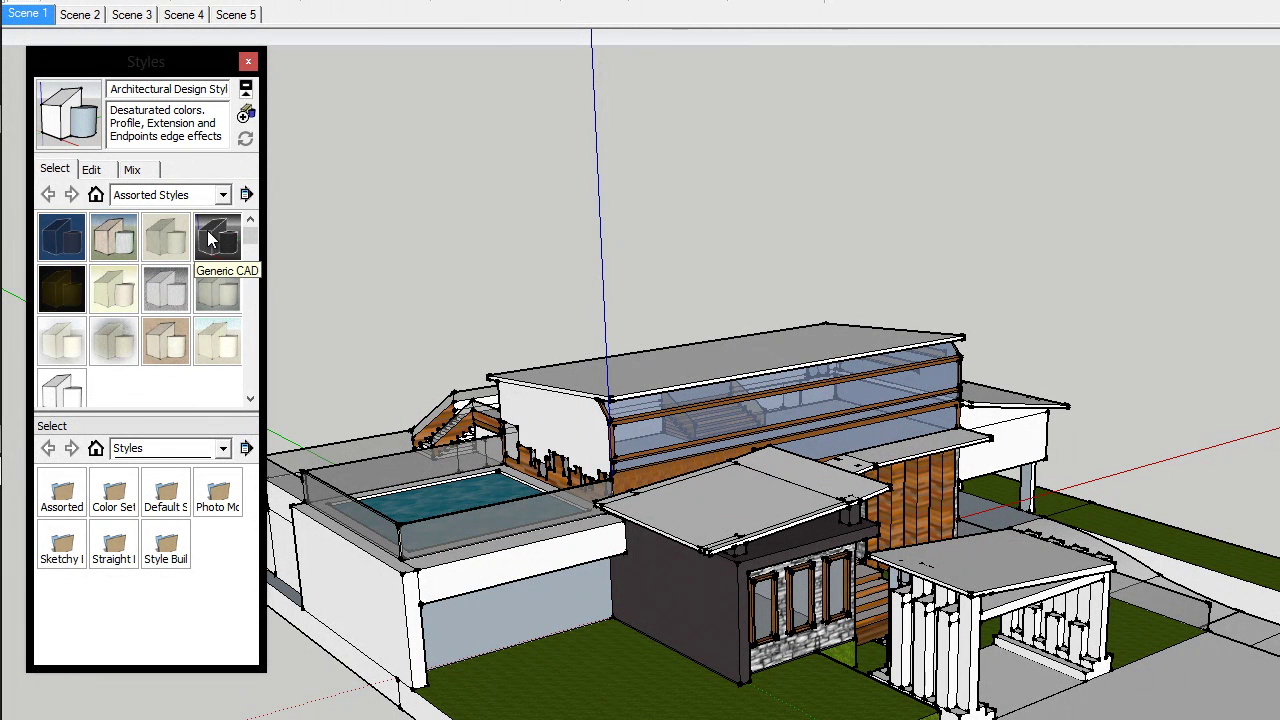
Apply the Blueprint style and update Scene 1 to keep it
{"action": "left_click", "coordinate": [66, 238]}
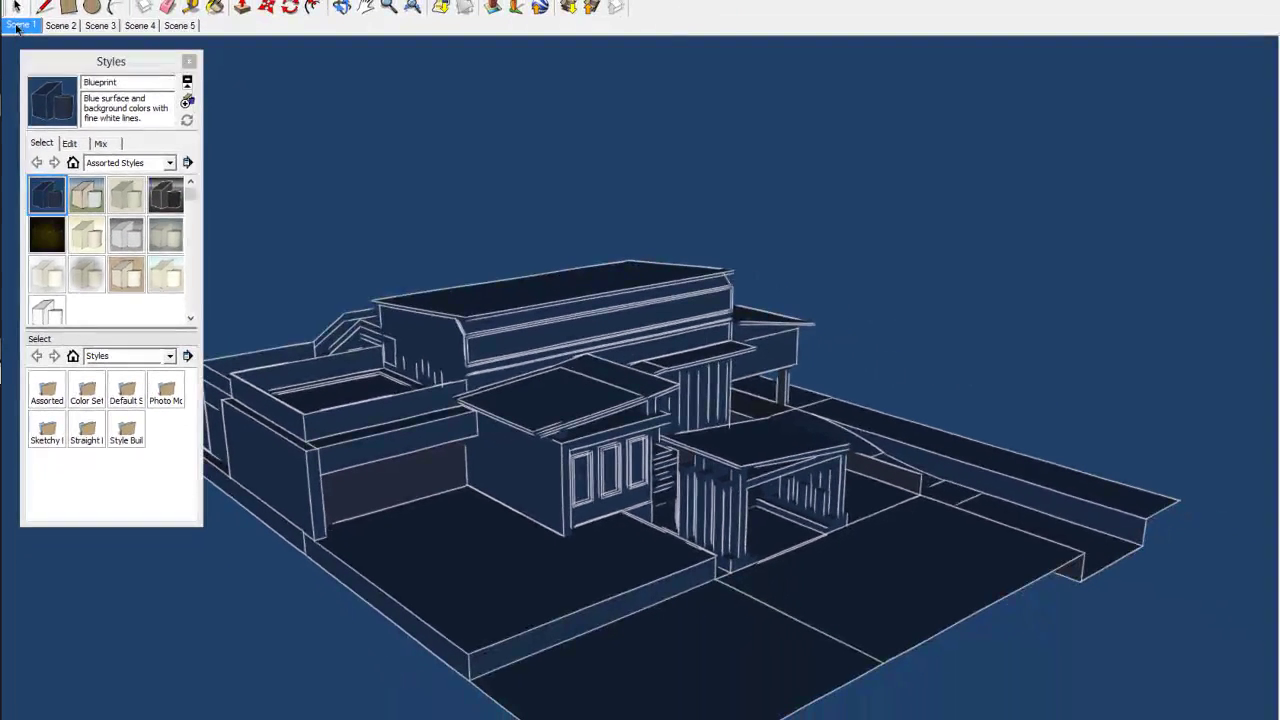
{"action": "right_click", "coordinate": [21, 19]}
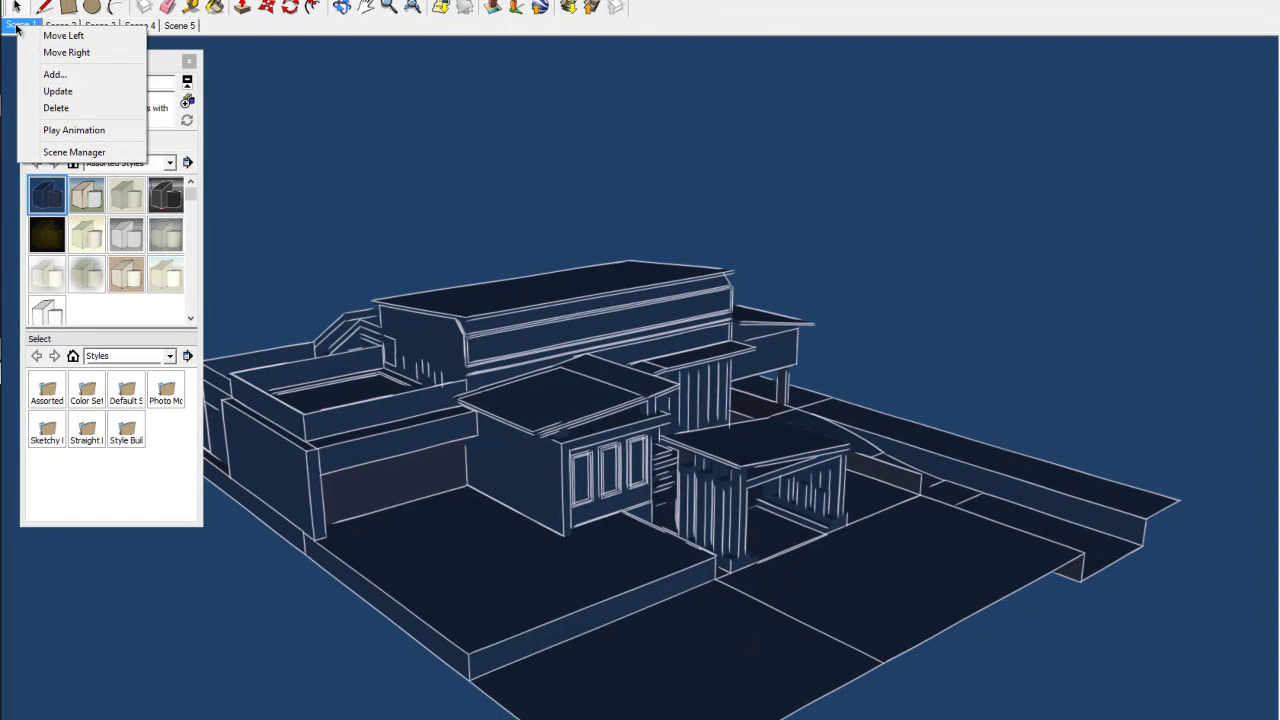
{"action": "left_click", "coordinate": [60, 91]}
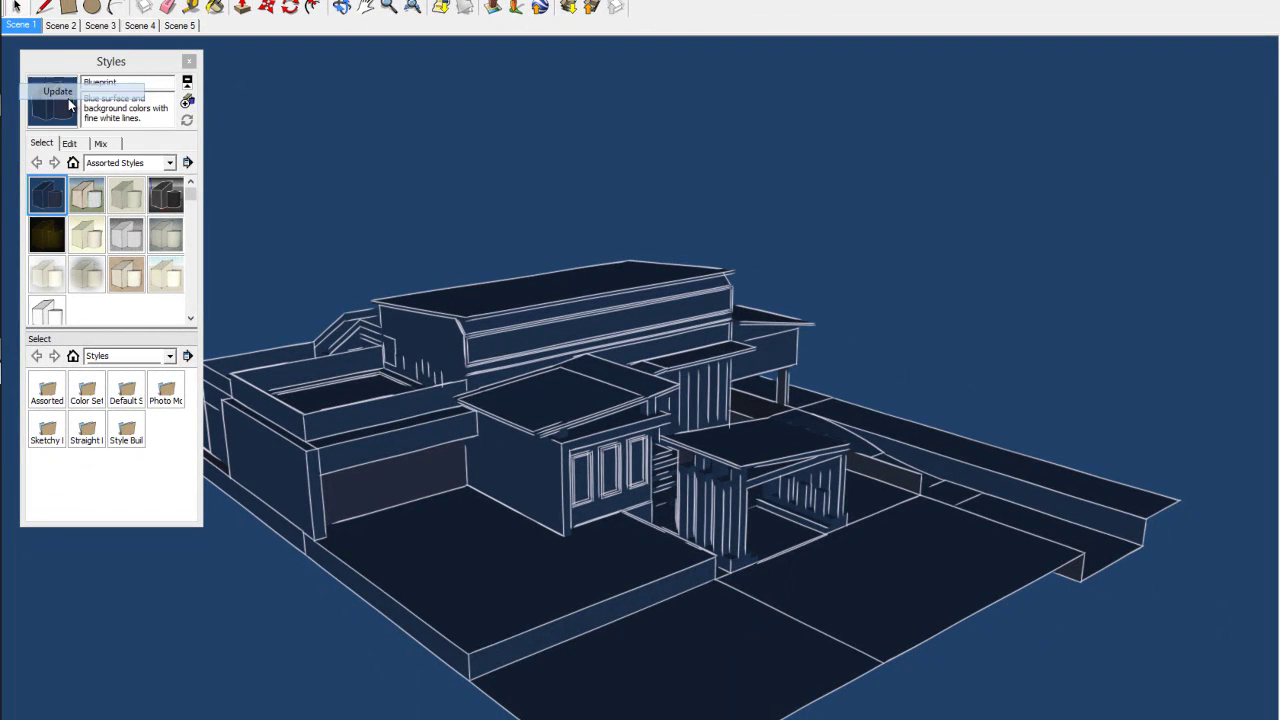
Apply Brush Strokes on Canvas to Scene 2 and update the scene to keep it
{"action": "left_click", "coordinate": [60, 26]}
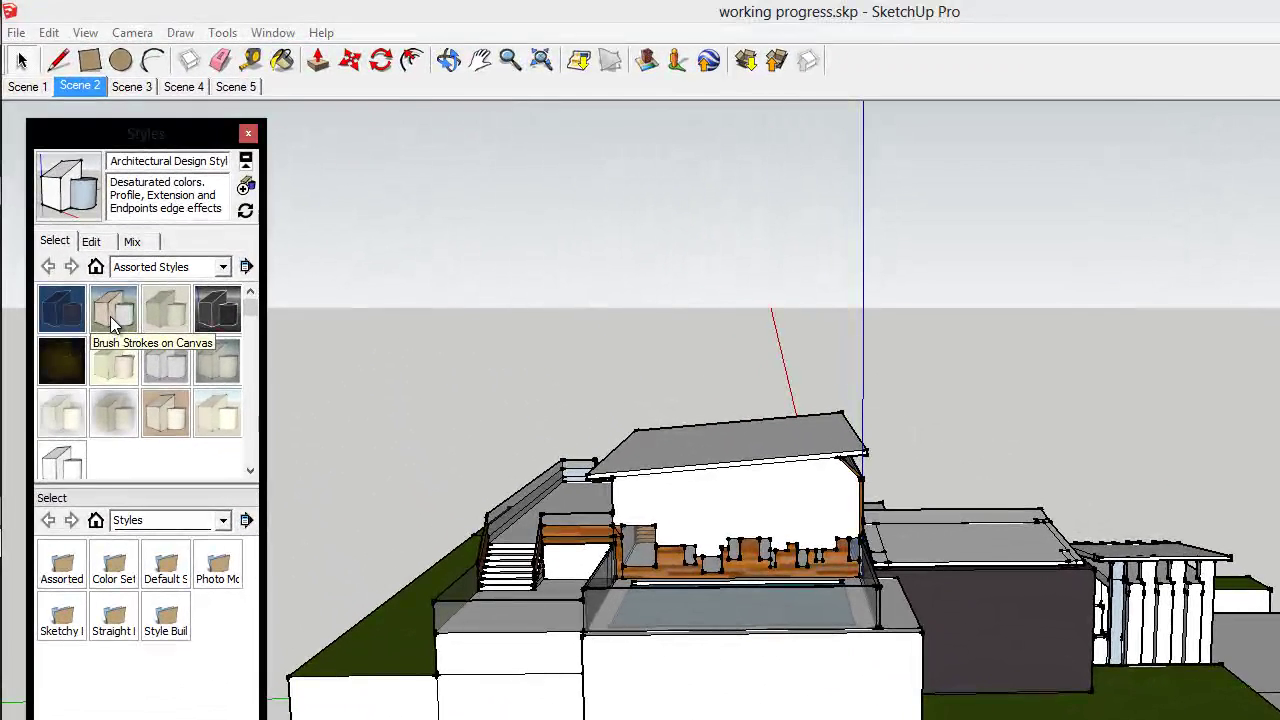
{"action": "left_click", "coordinate": [113, 322]}
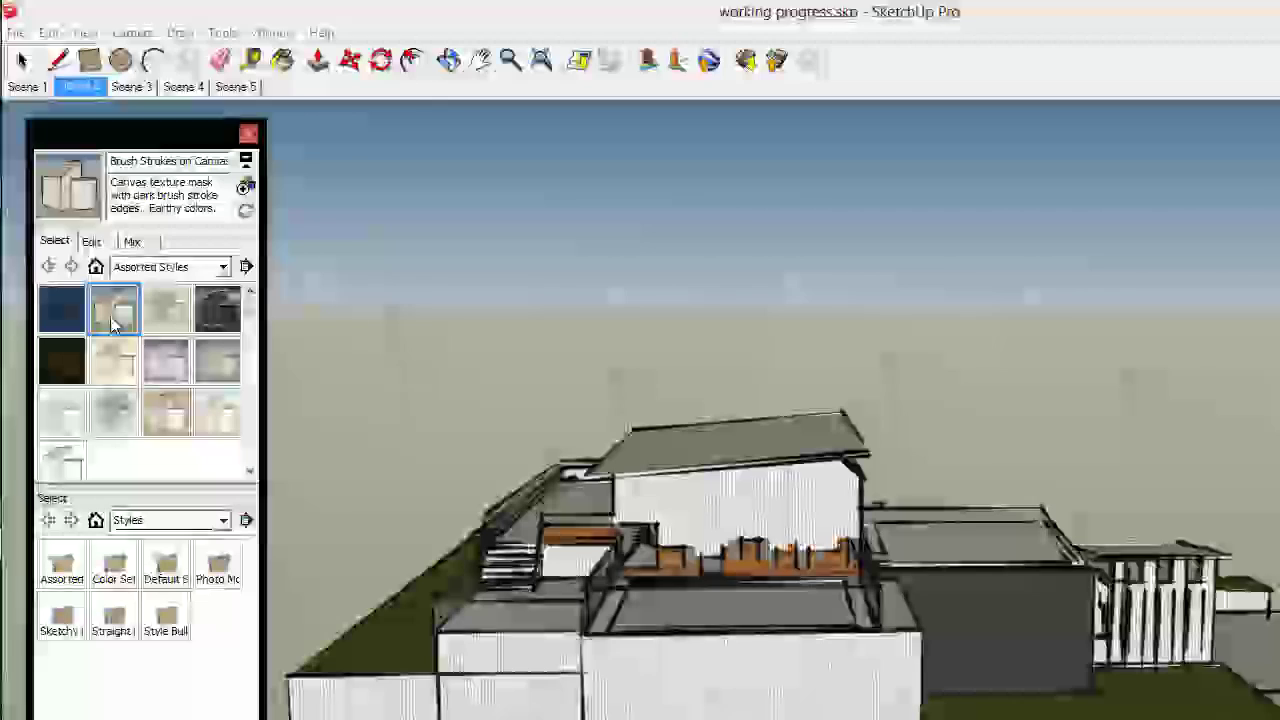
{"action": "right_click", "coordinate": [81, 86]}
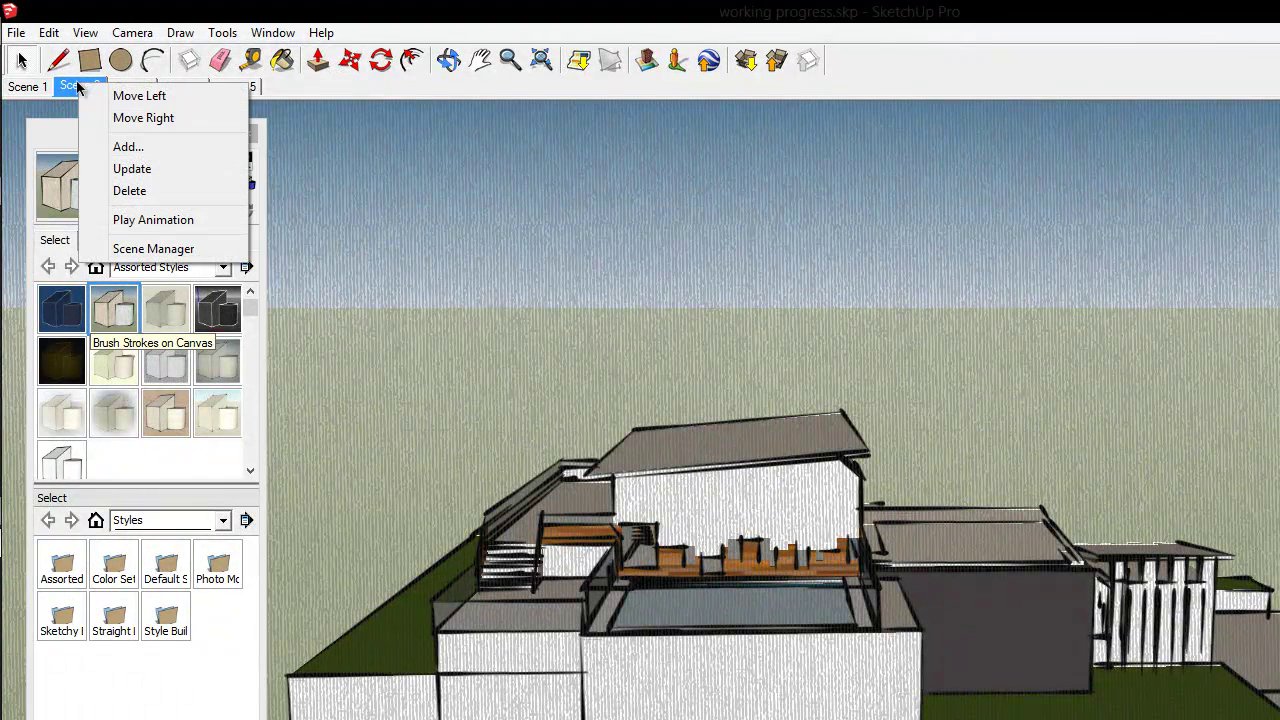
{"action": "left_click", "coordinate": [131, 169]}
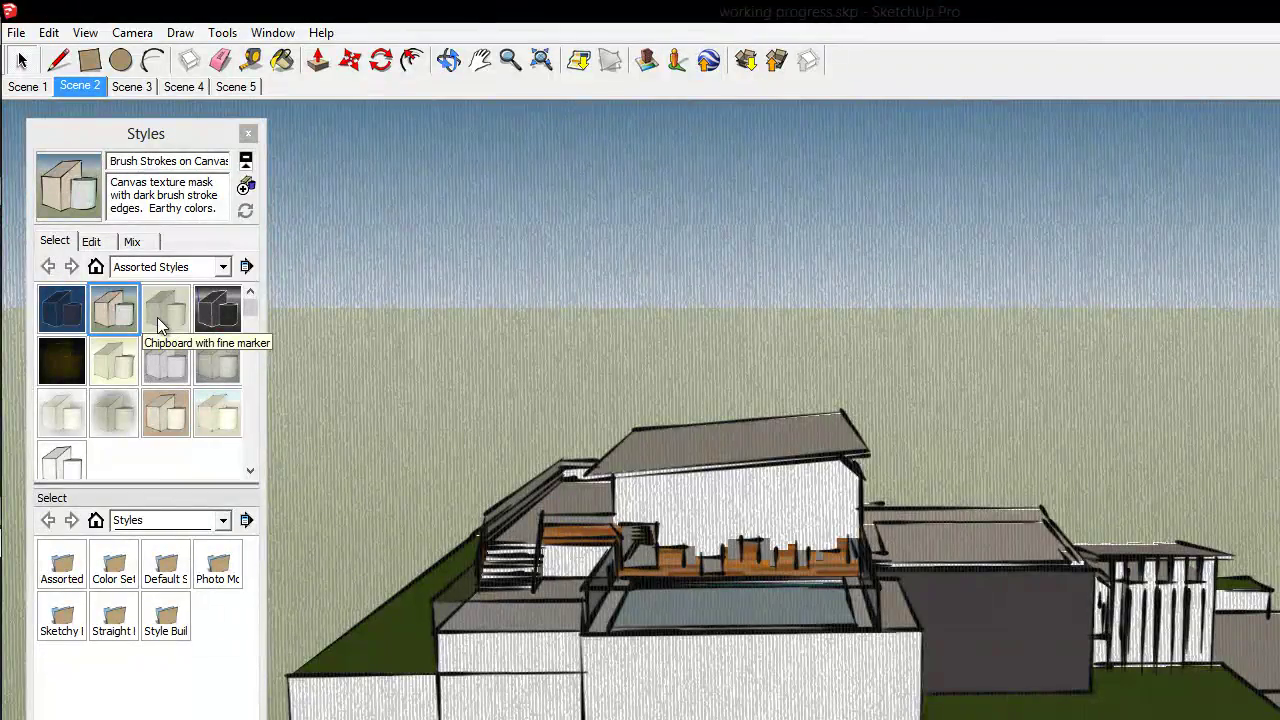
{"action": "left_click", "coordinate": [135, 87]}
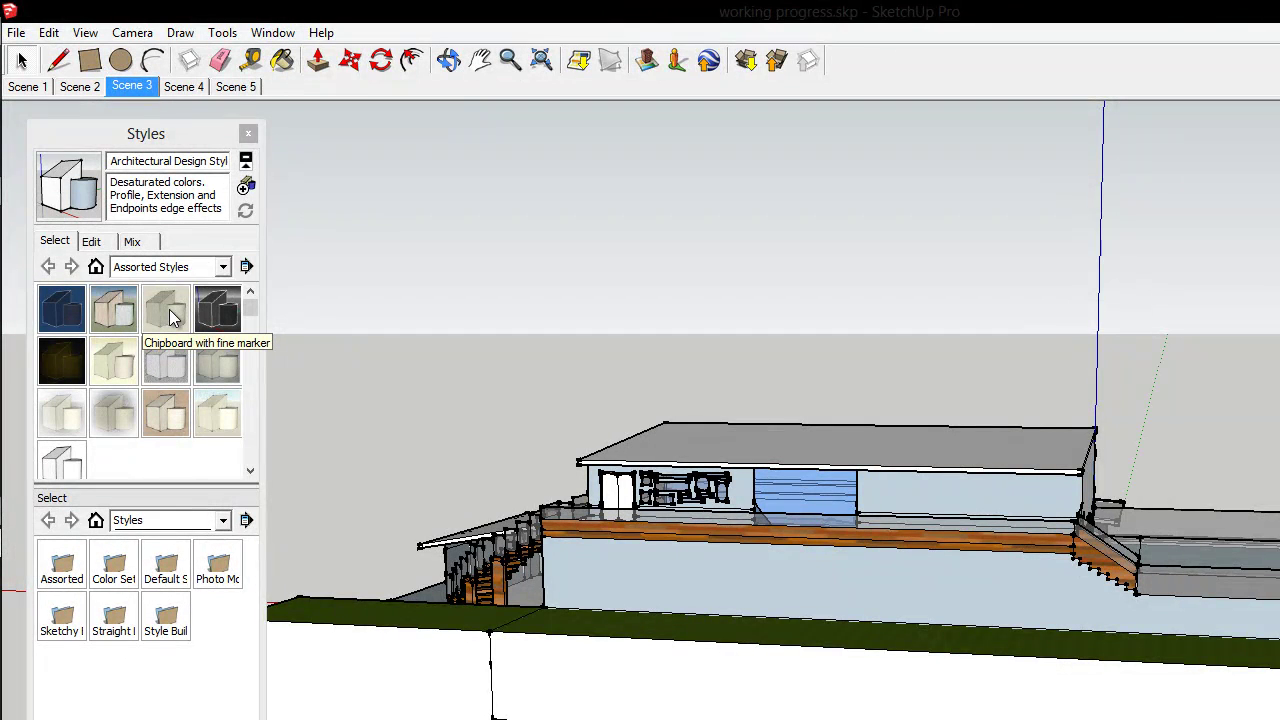
Apply Chipboard with fine marker to Scene 3 and update the scene to keep it
{"action": "left_click", "coordinate": [167, 310]}
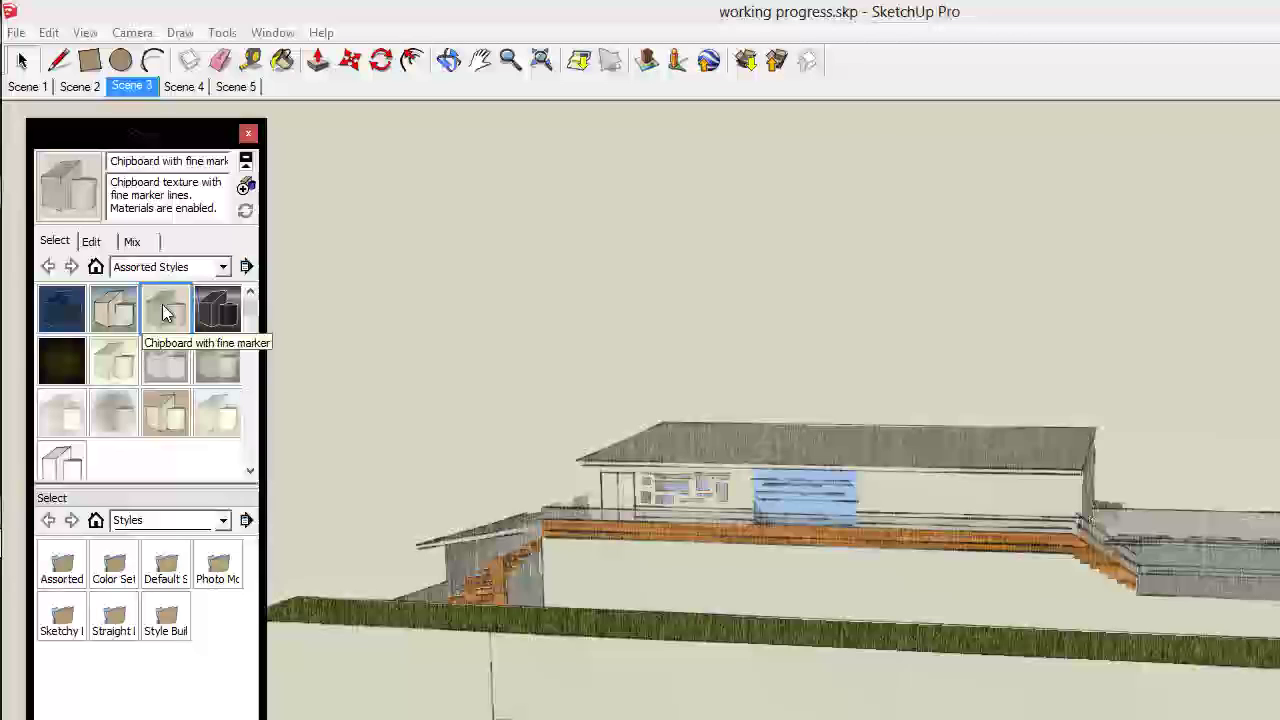
{"action": "right_click", "coordinate": [136, 92]}
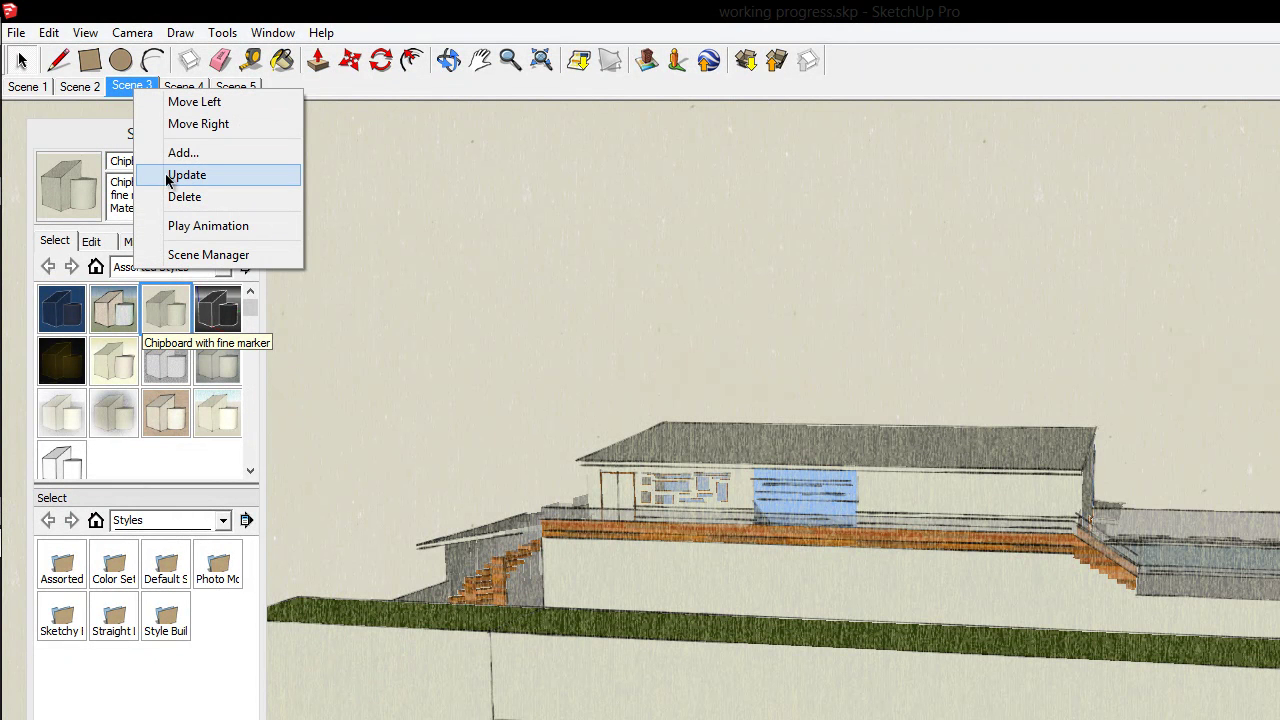
{"action": "left_click", "coordinate": [186, 175]}
{"action": "left_click", "coordinate": [180, 87]}
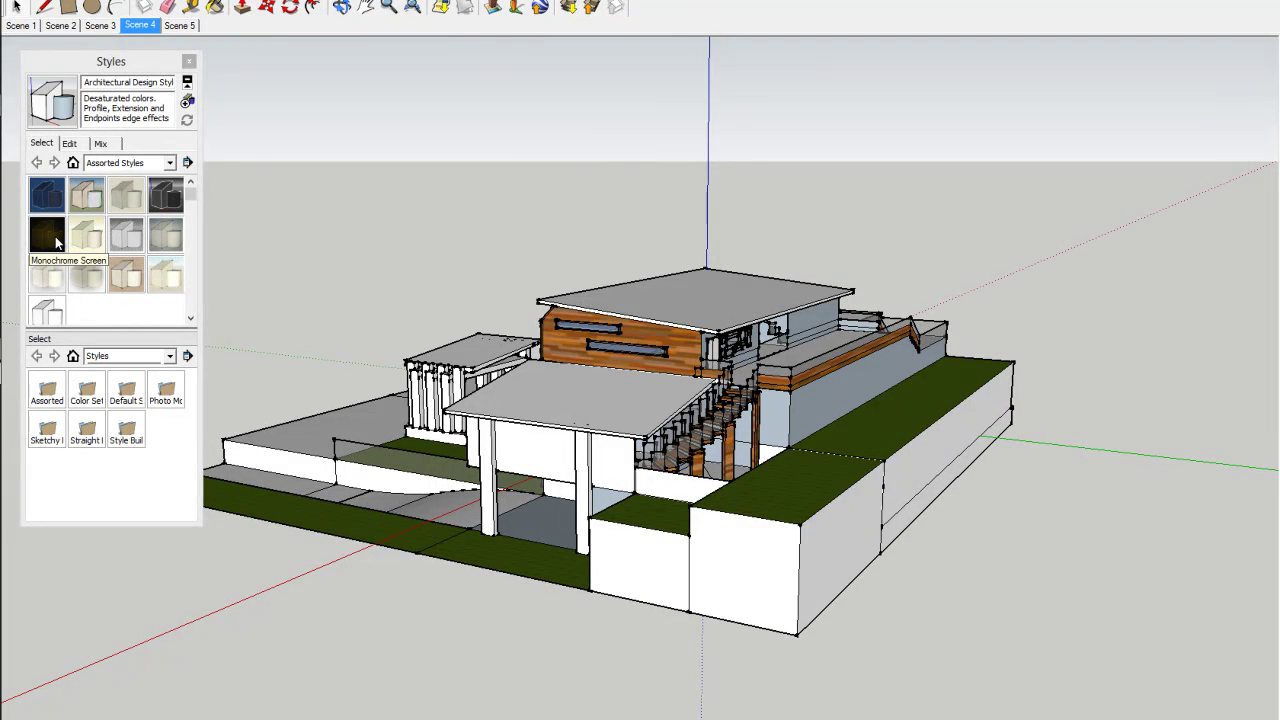
Apply the Monochrome Screen style to Scene 4 and update the scene to keep it
{"action": "left_click", "coordinate": [55, 236]}
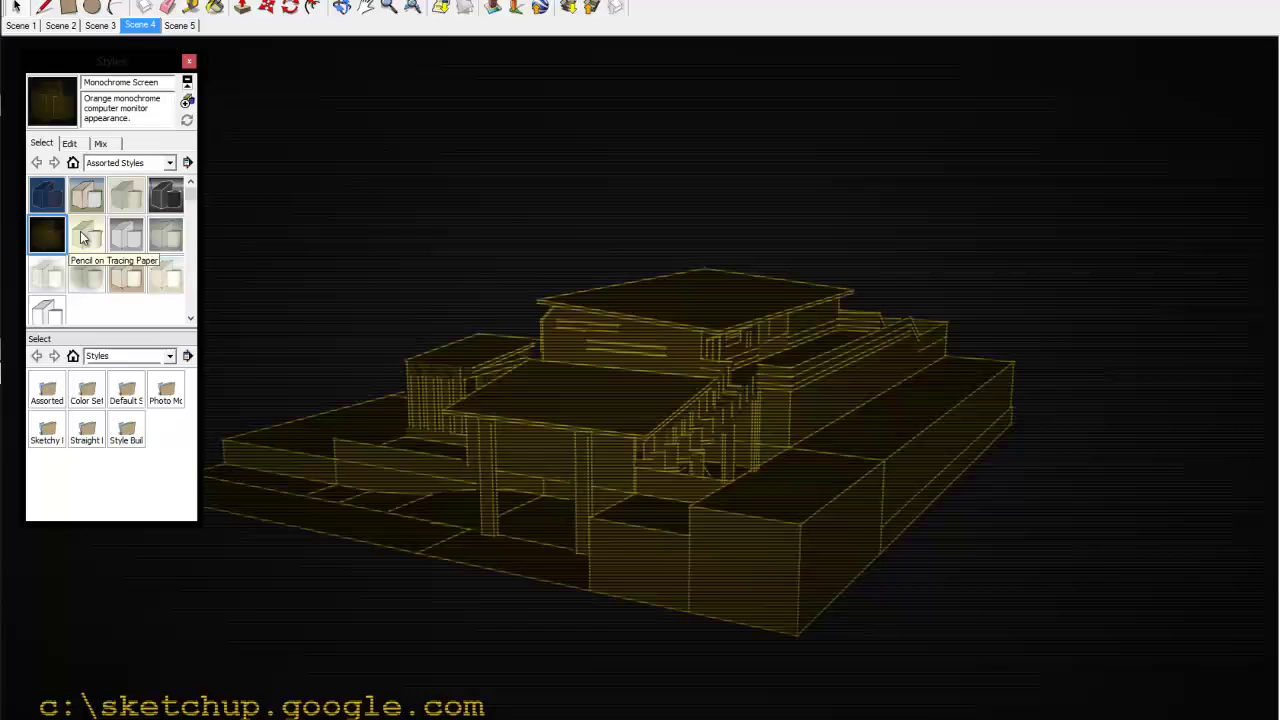
{"action": "right_click", "coordinate": [140, 26]}
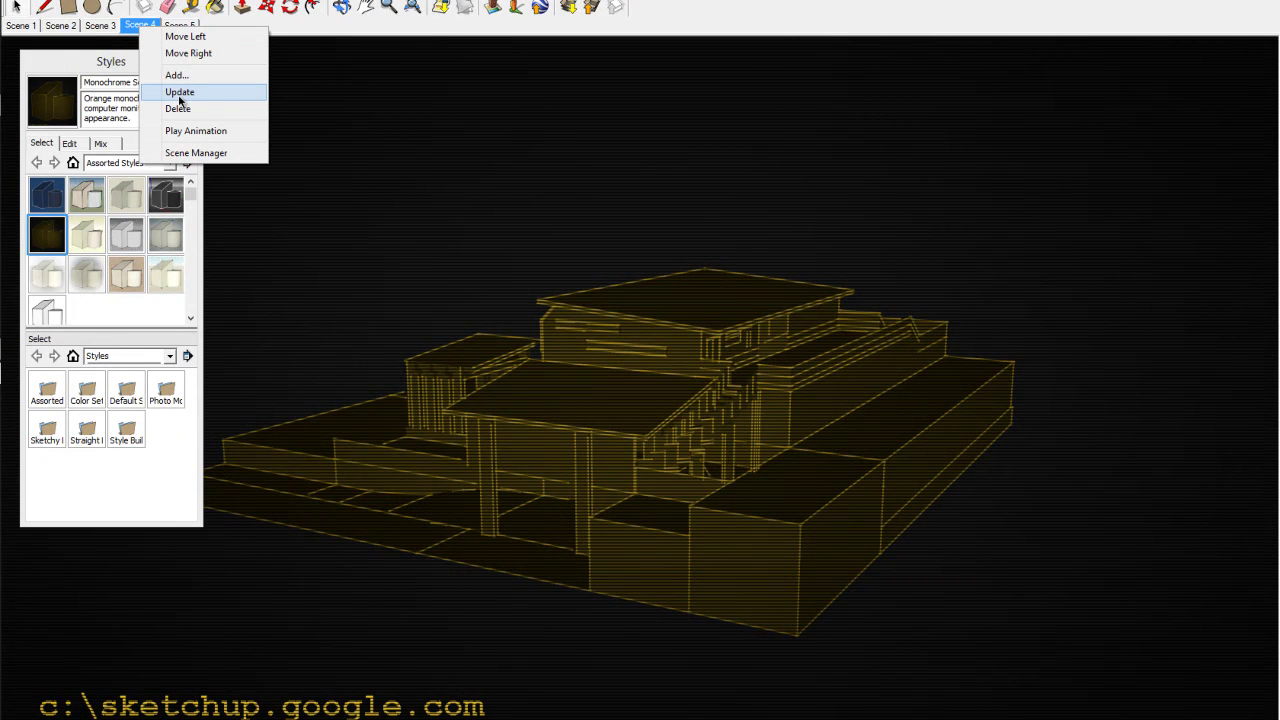
{"action": "left_click", "coordinate": [179, 93]}
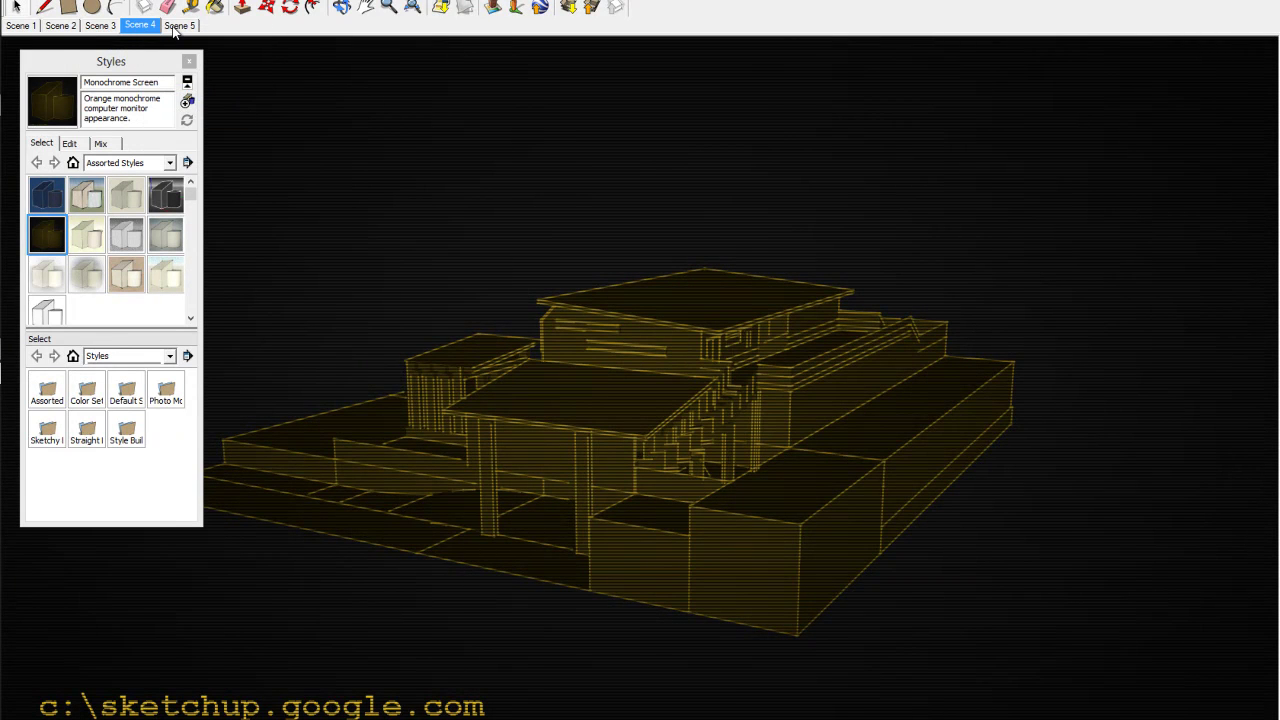
{"action": "left_click", "coordinate": [177, 26]}
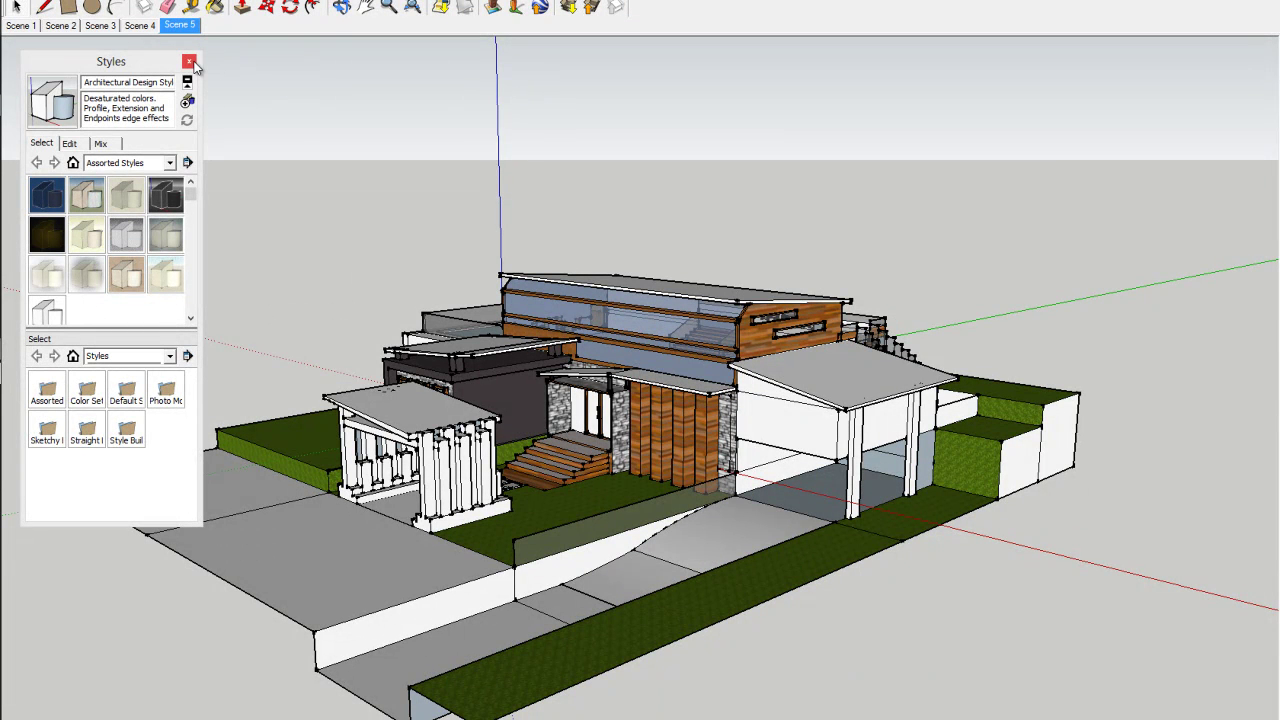
Close the Styles panel and bring up the File menu's Export format list
{"action": "left_click", "coordinate": [191, 201]}
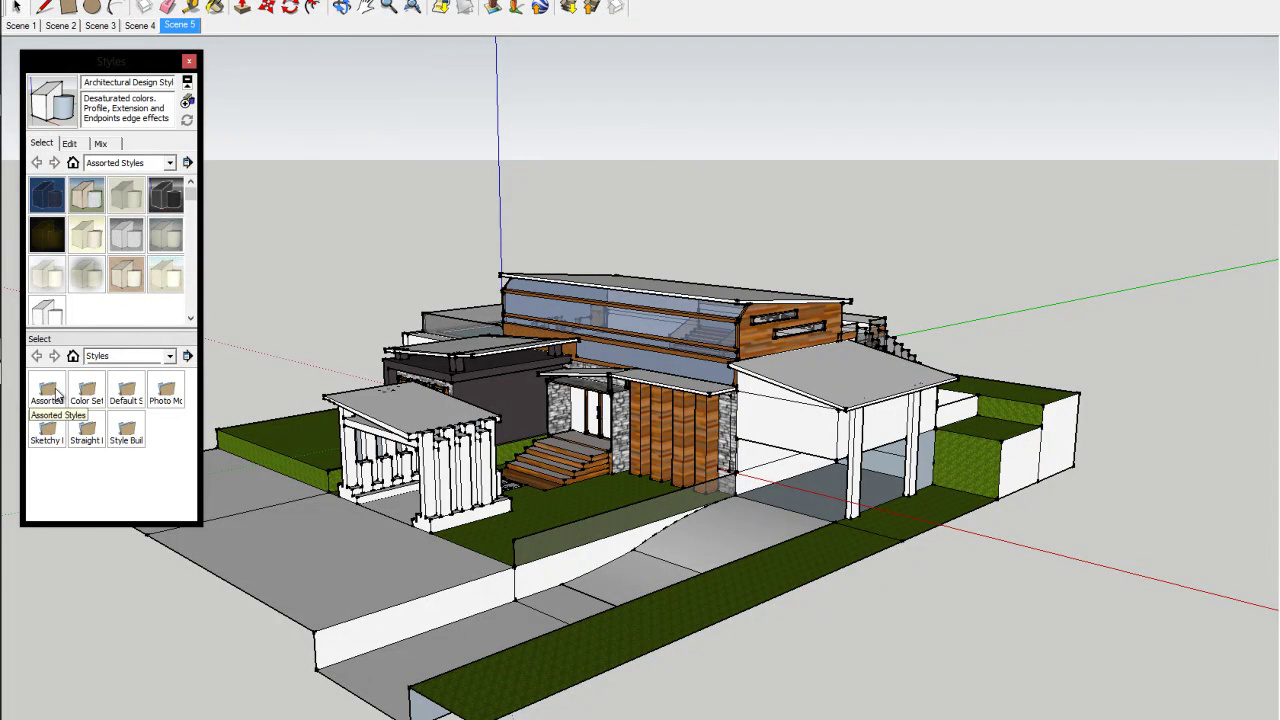
{"action": "left_click", "coordinate": [187, 62]}
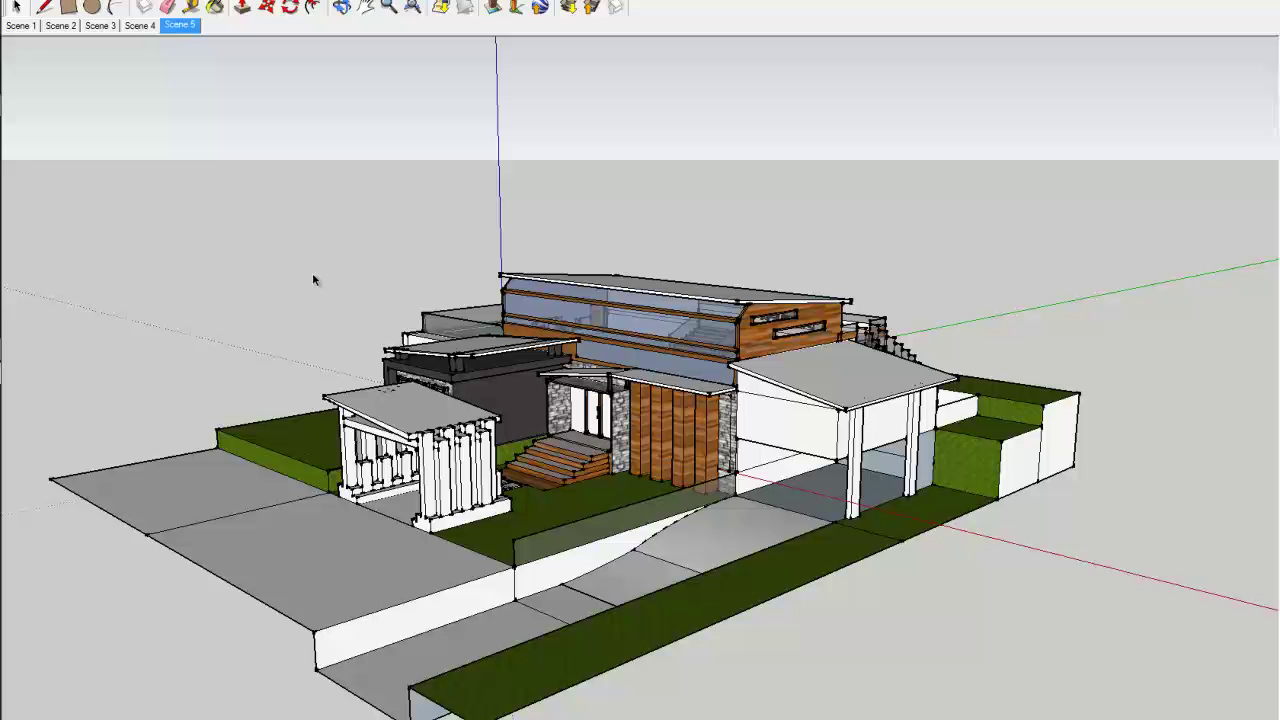
{"action": "key", "text": "alt+f"}
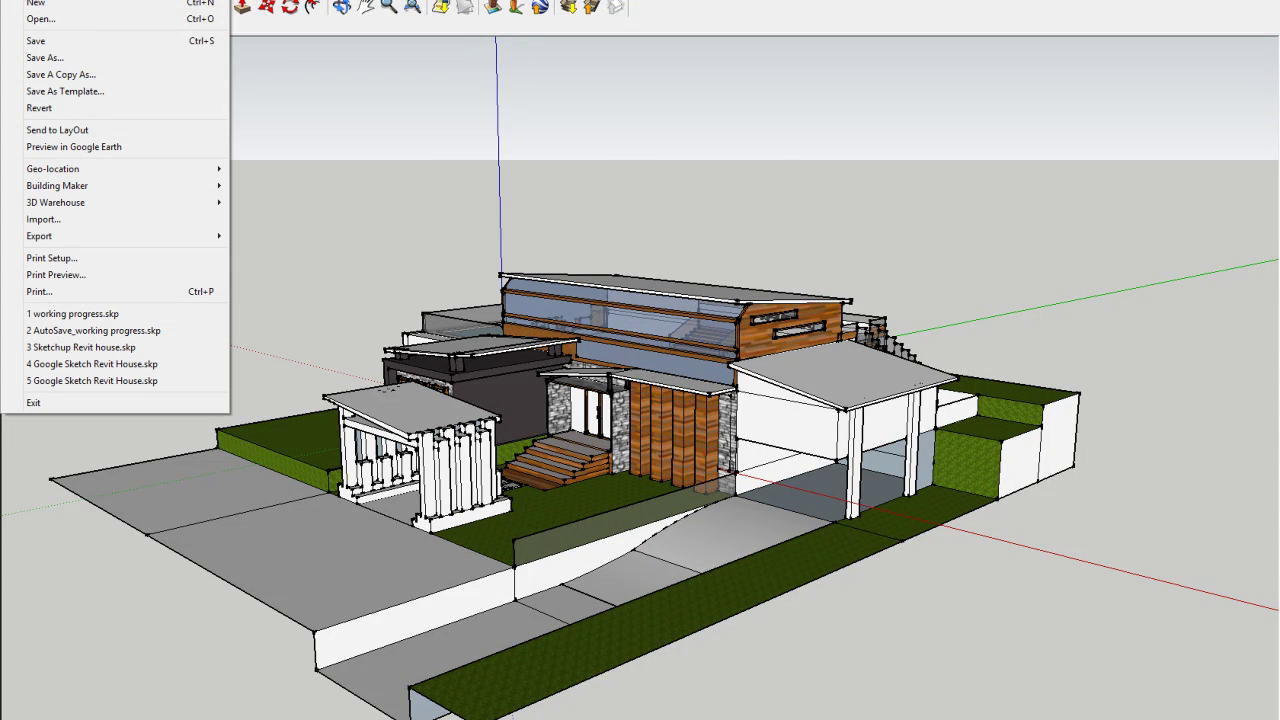
{"action": "mouse_move", "coordinate": [92, 239]}
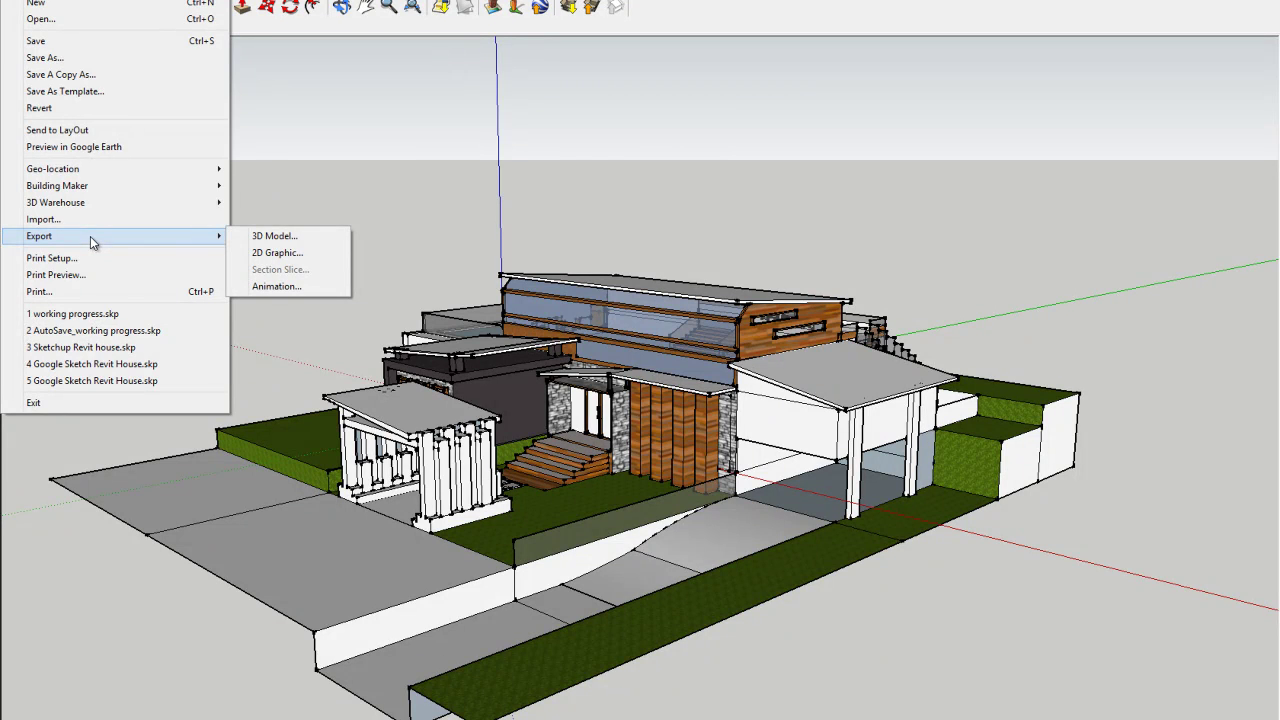
Export an animation to Documents > Crap with file name 'tutorial' as an AVI
{"action": "left_click", "coordinate": [274, 290]}
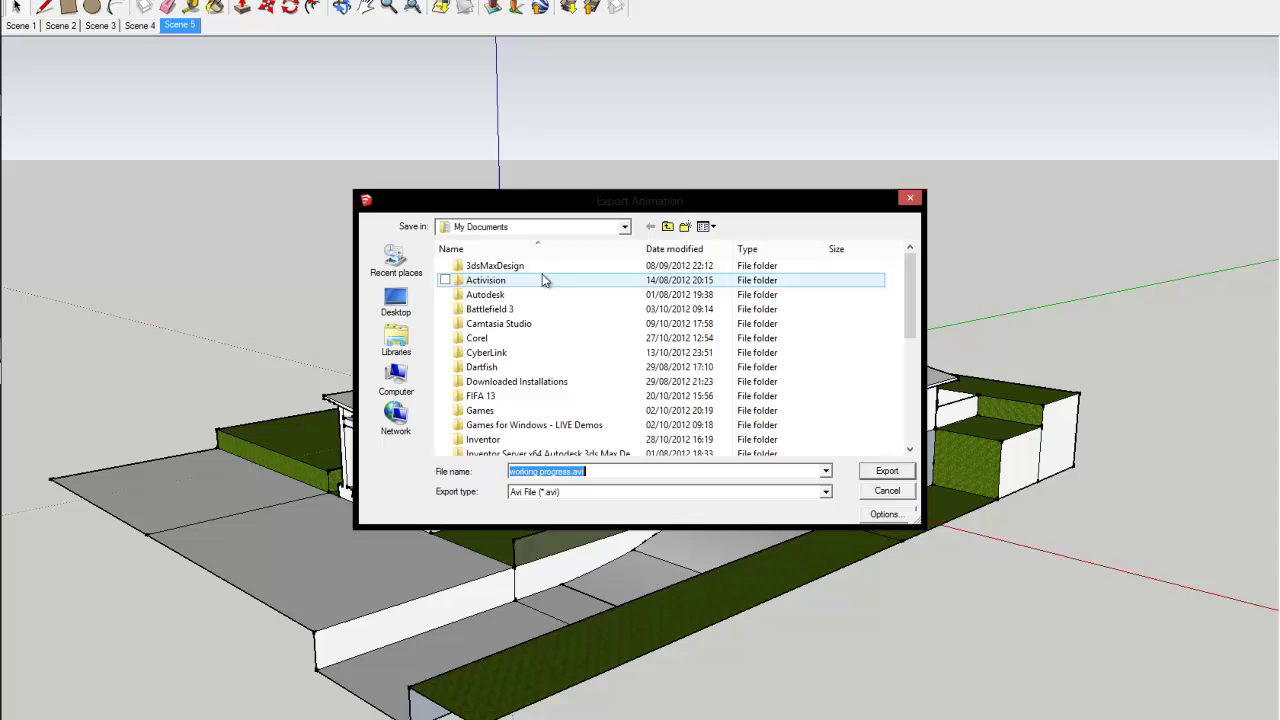
{"action": "mouse_move", "coordinate": [909, 281]}
{"action": "left_mouse_down"}
{"action": "mouse_move", "coordinate": [903, 400]}
{"action": "mouse_move", "coordinate": [903, 290]}
{"action": "left_mouse_up"}
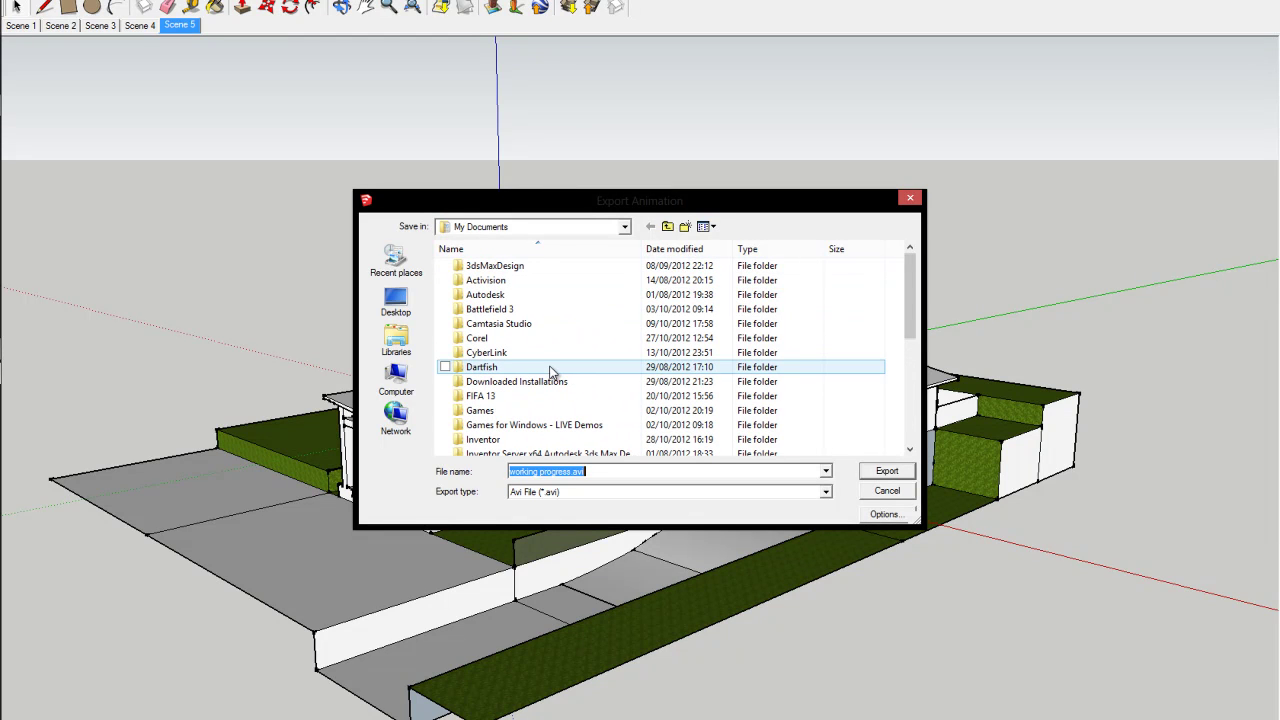
{"action": "left_click", "coordinate": [395, 340]}
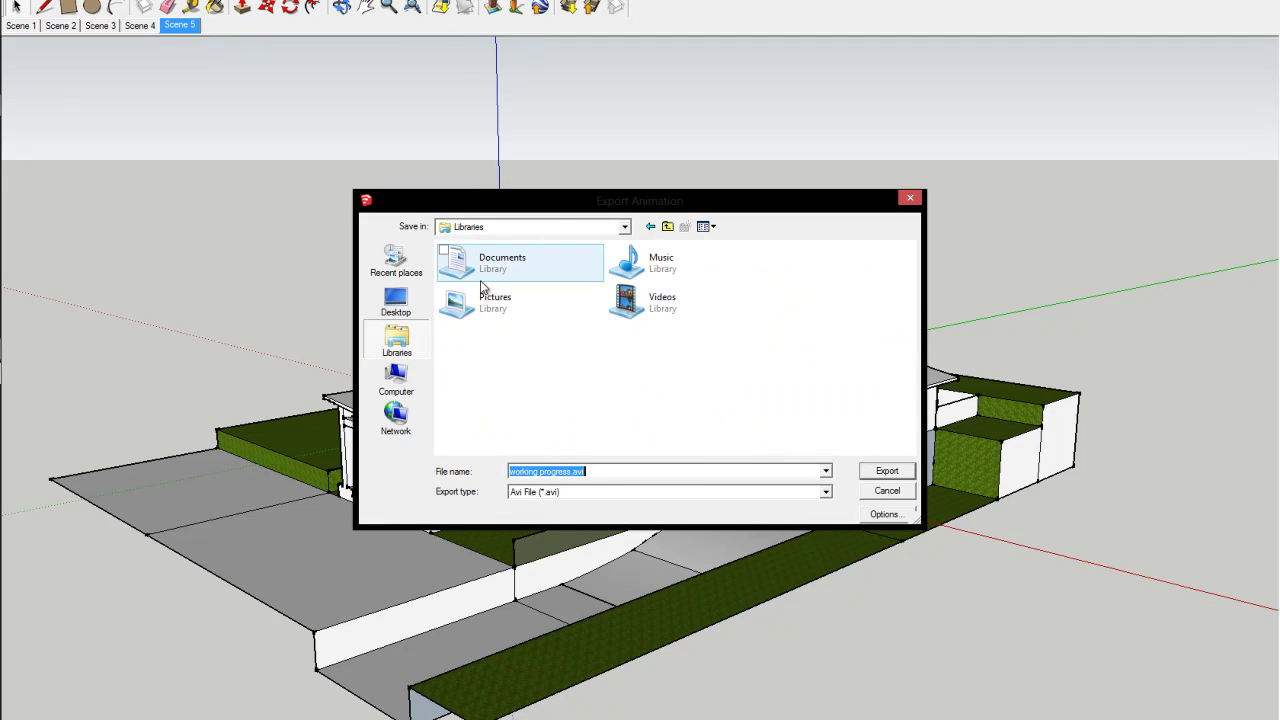
{"action": "double_click", "coordinate": [492, 268]}
{"action": "double_click", "coordinate": [520, 280]}
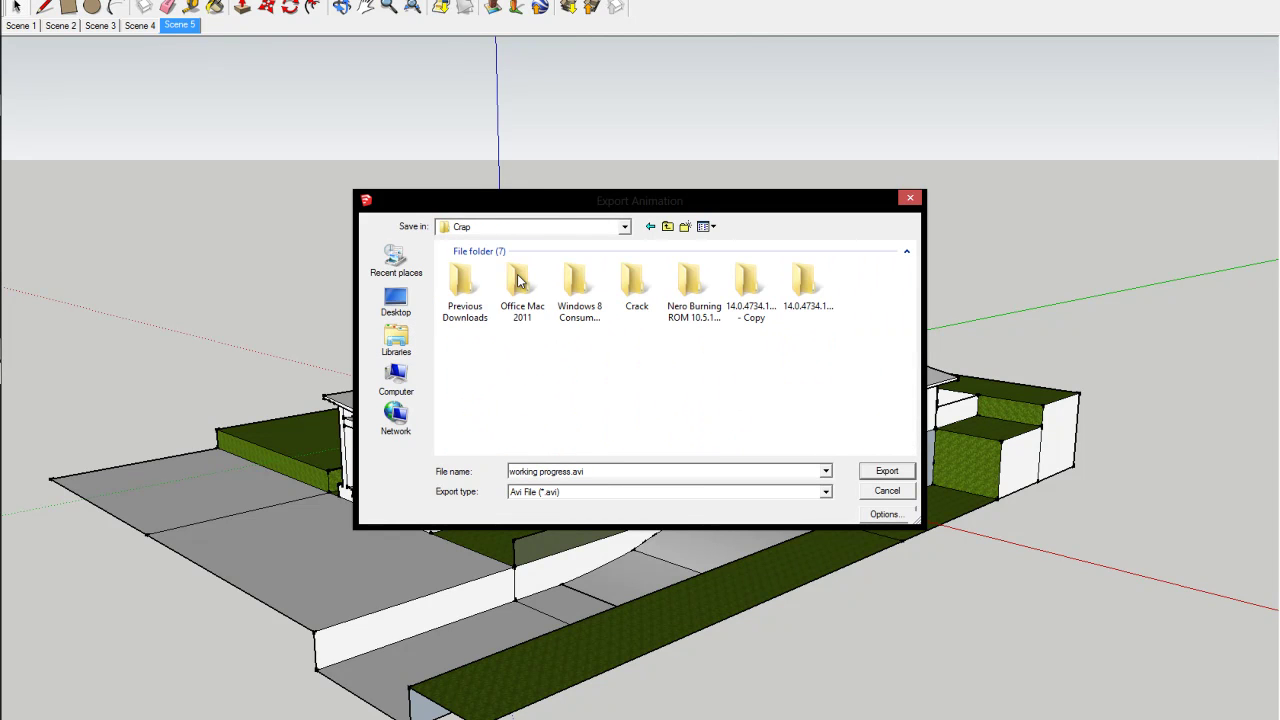
{"action": "left_click_drag", "start_coordinate": [597, 471], "coordinate": [500, 470]}
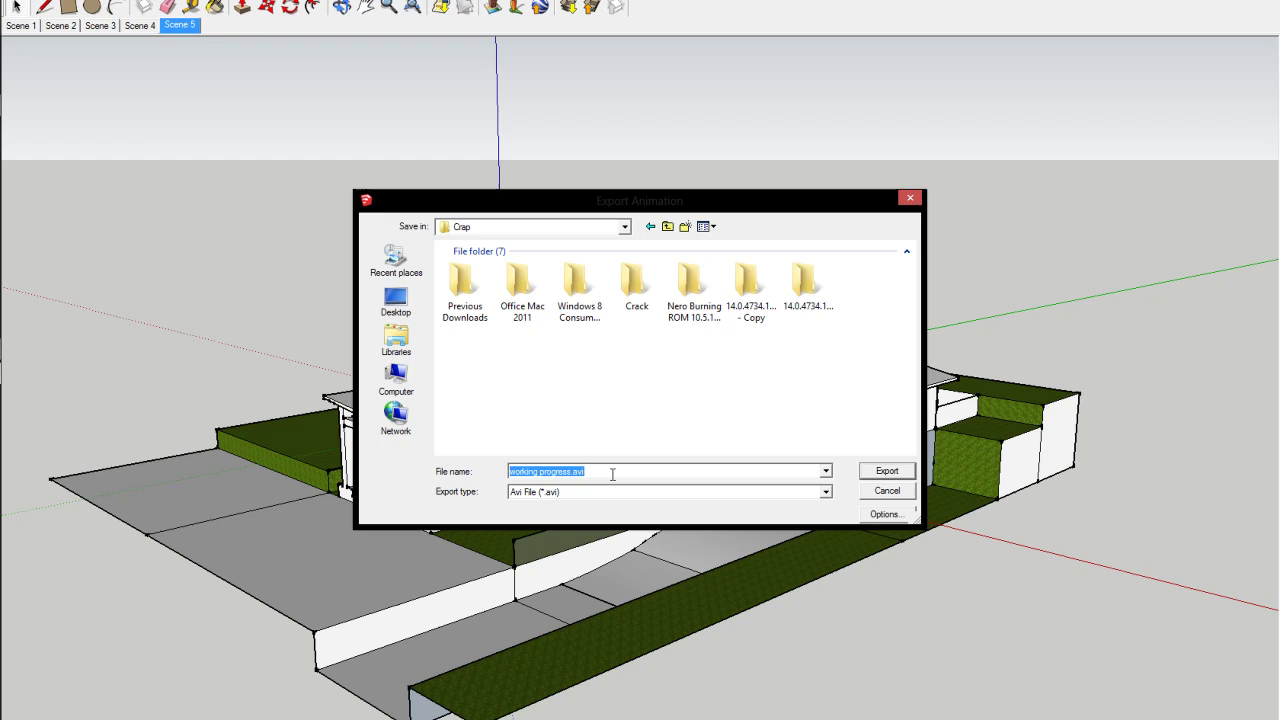
{"action": "type", "text": "tutorial"}
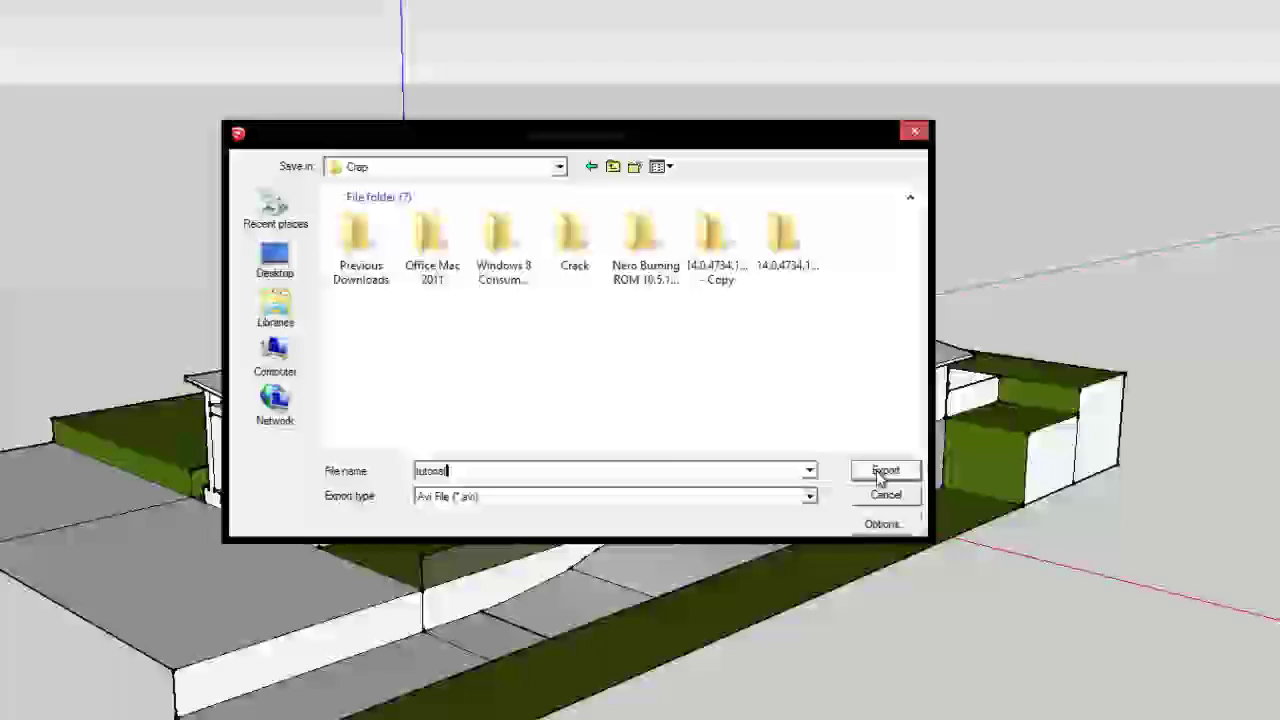
Export the five-scene walkthrough to the AVI file, then orbit the house view
{"action": "left_click", "coordinate": [886, 471]}
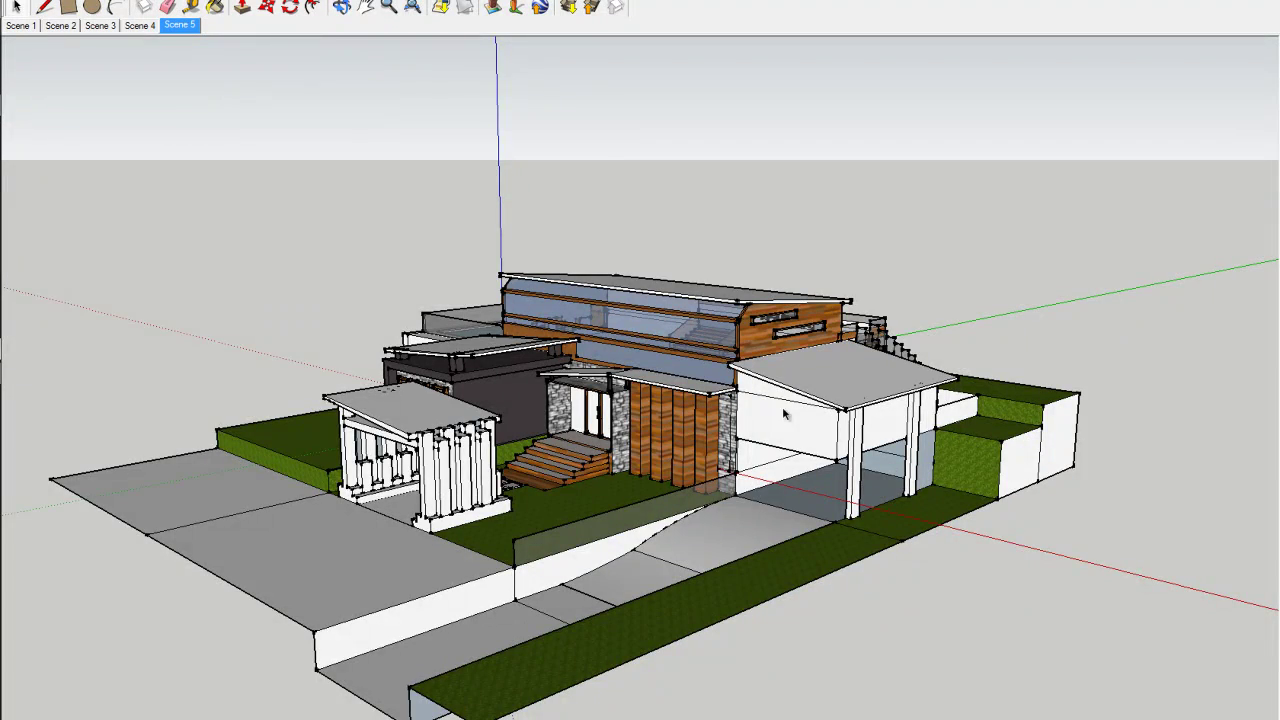
{"action": "mouse_move", "coordinate": [716, 260]}
{"action": "middle_mouse_down"}
{"action": "mouse_move", "coordinate": [737, 246]}
{"action": "mouse_move", "coordinate": [677, 257]}
{"action": "mouse_move", "coordinate": [705, 270]}
{"action": "middle_mouse_up"}
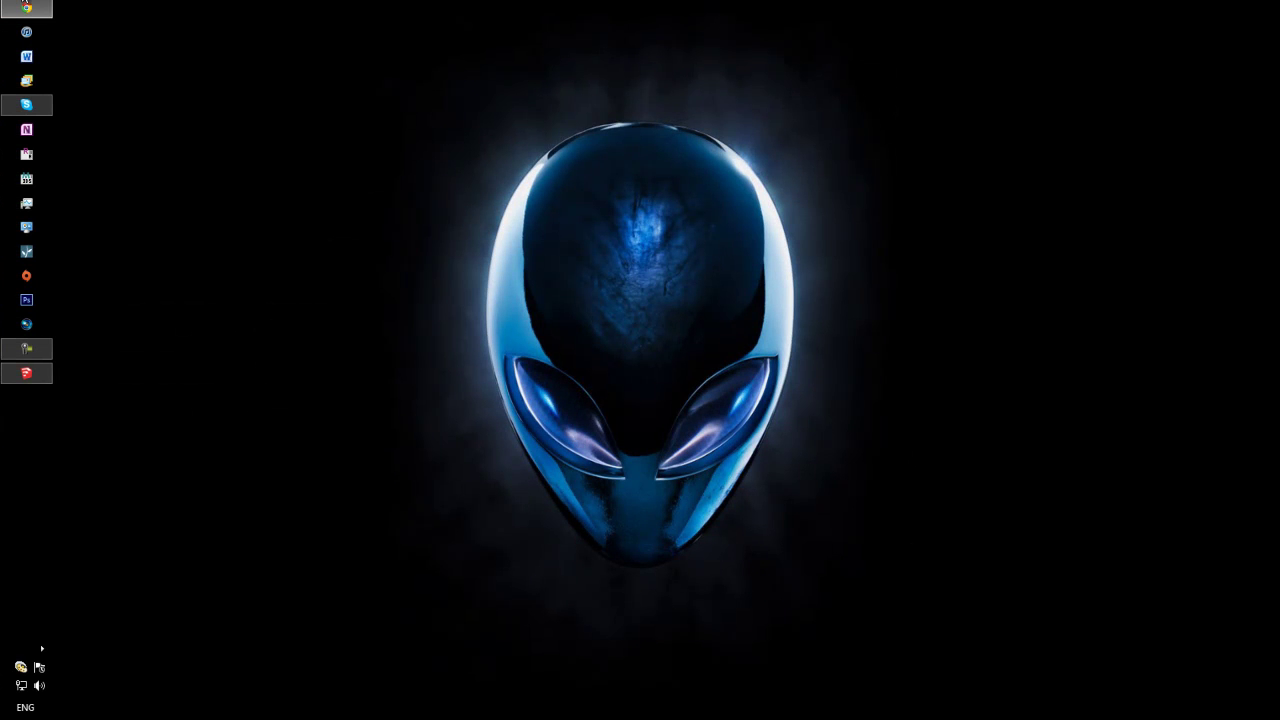
In File Explorer, open the Crap folder under Documents and scroll to its video clips
{"action": "left_click", "coordinate": [26, 8]}
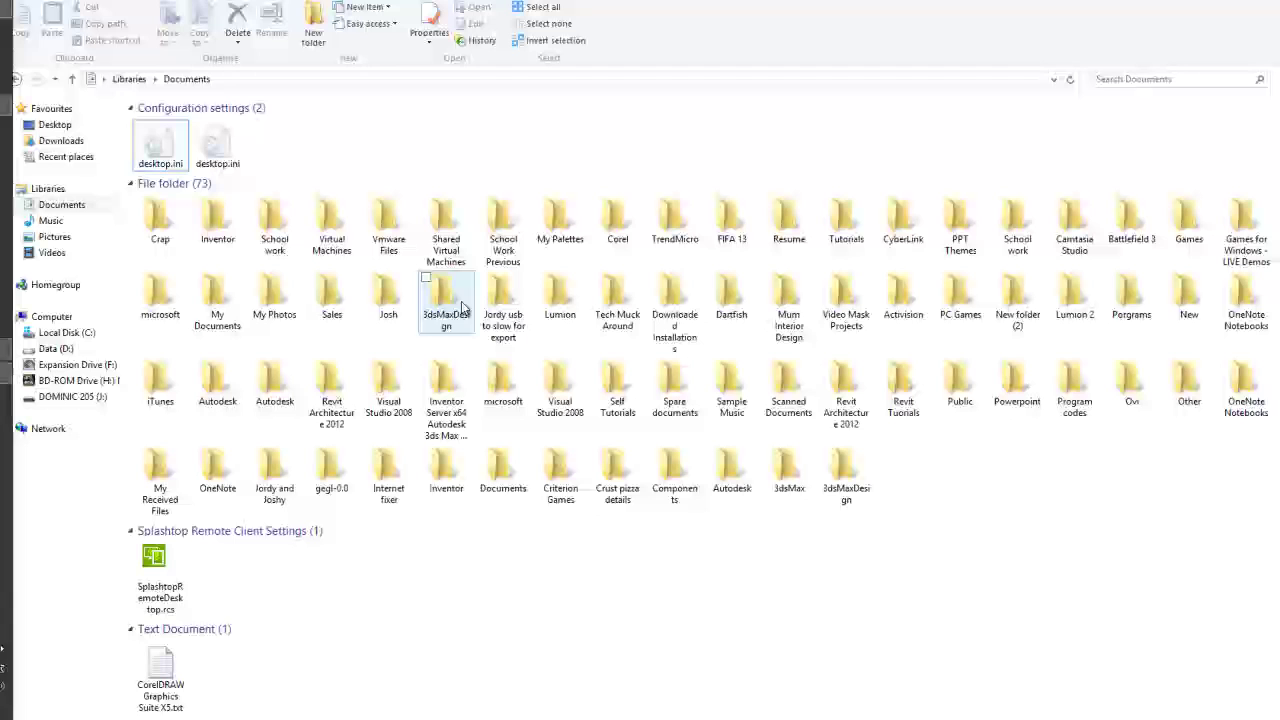
{"action": "double_click", "coordinate": [160, 240]}
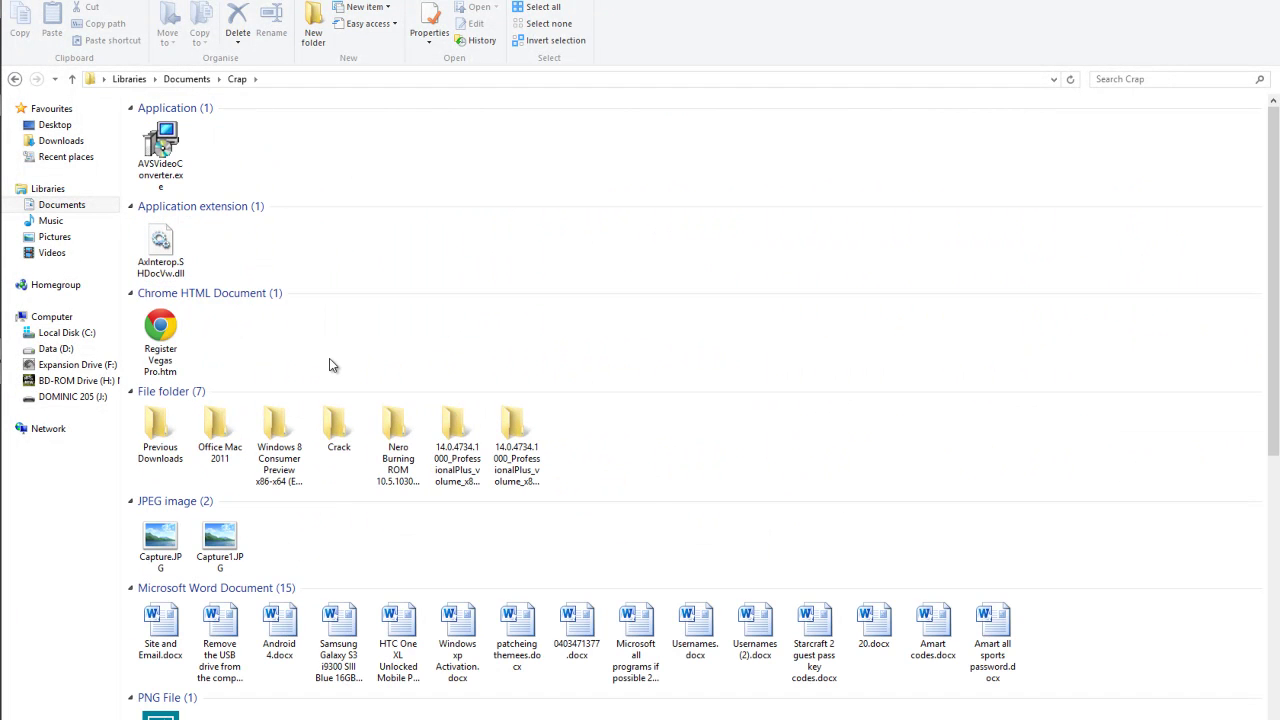
{"action": "scroll", "coordinate": [430, 420], "scroll_direction": "down", "scroll_amount": 5}
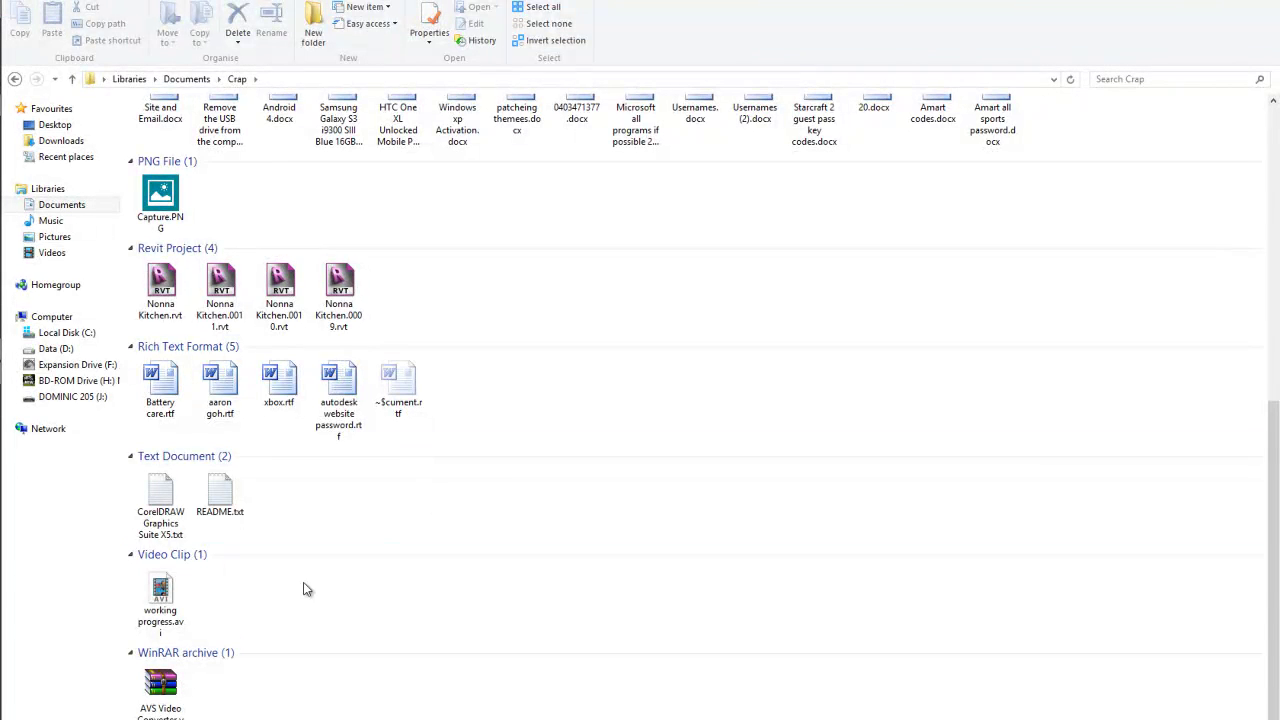
Play working progress.avi, the 39-second house animation, through to its end screen
{"action": "left_click", "coordinate": [160, 592]}
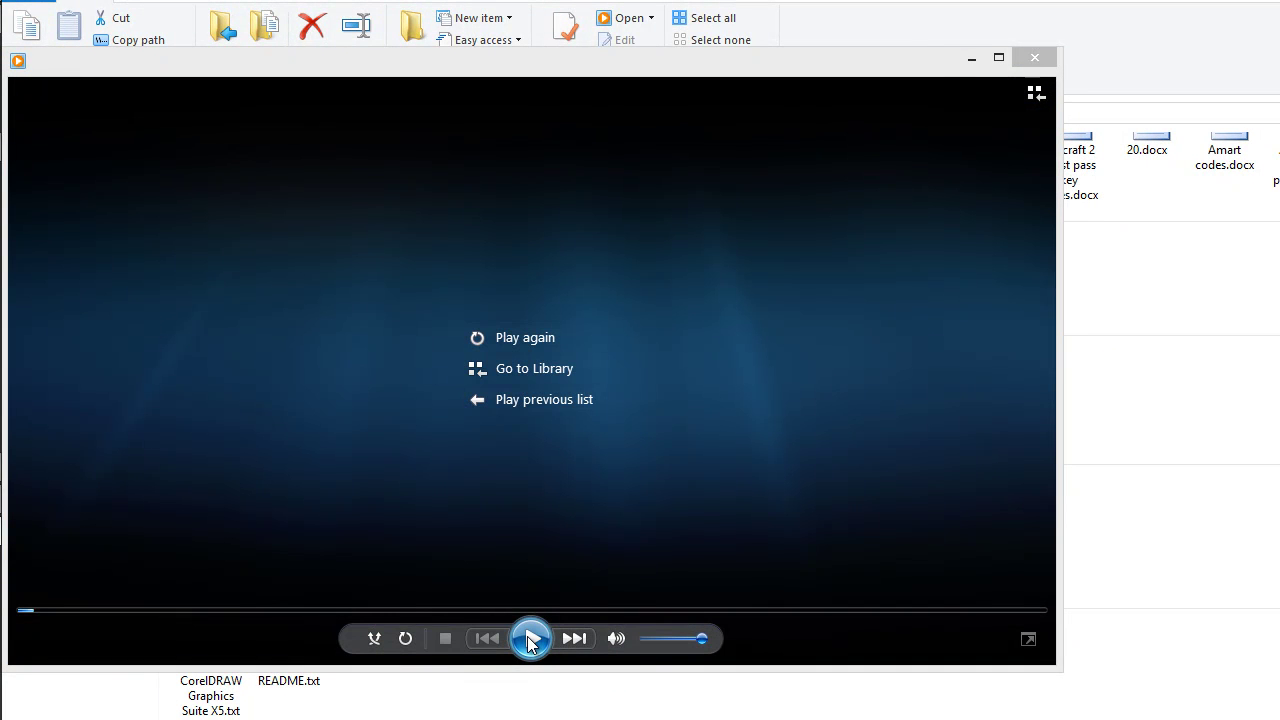
Minimise Windows Media Player to show the Crap folder listing again
{"action": "left_click", "coordinate": [968, 60]}
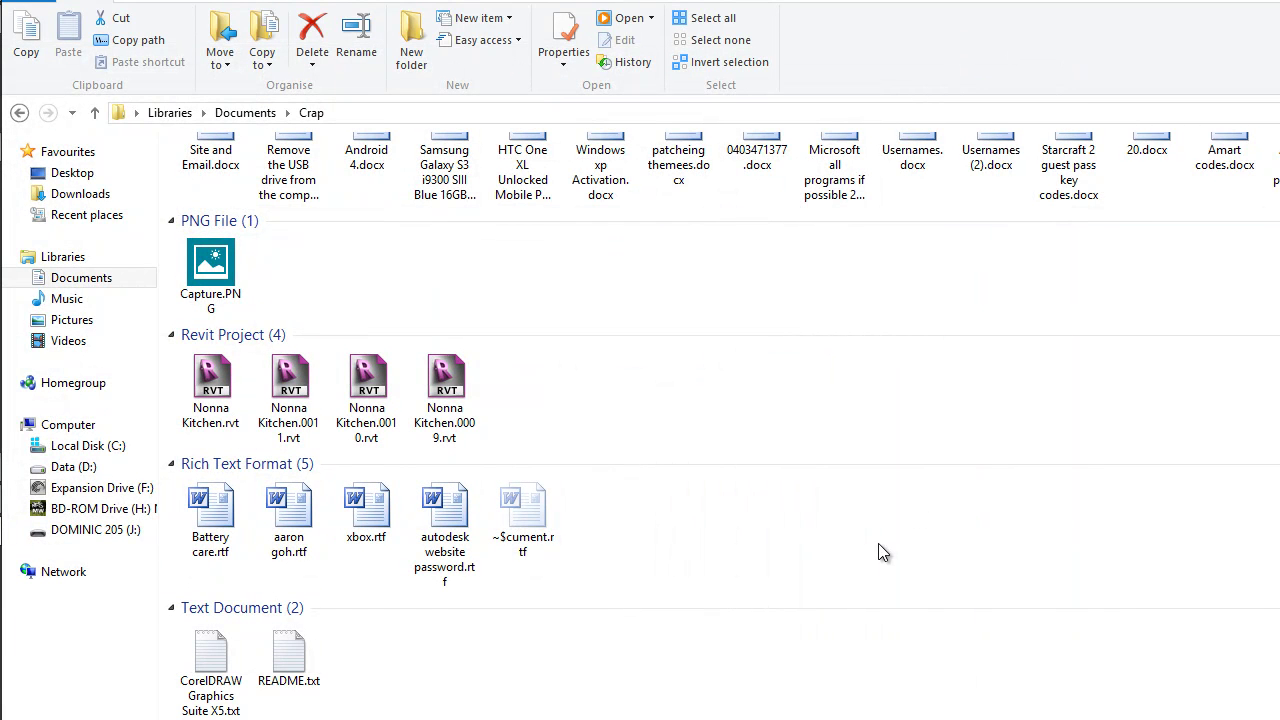